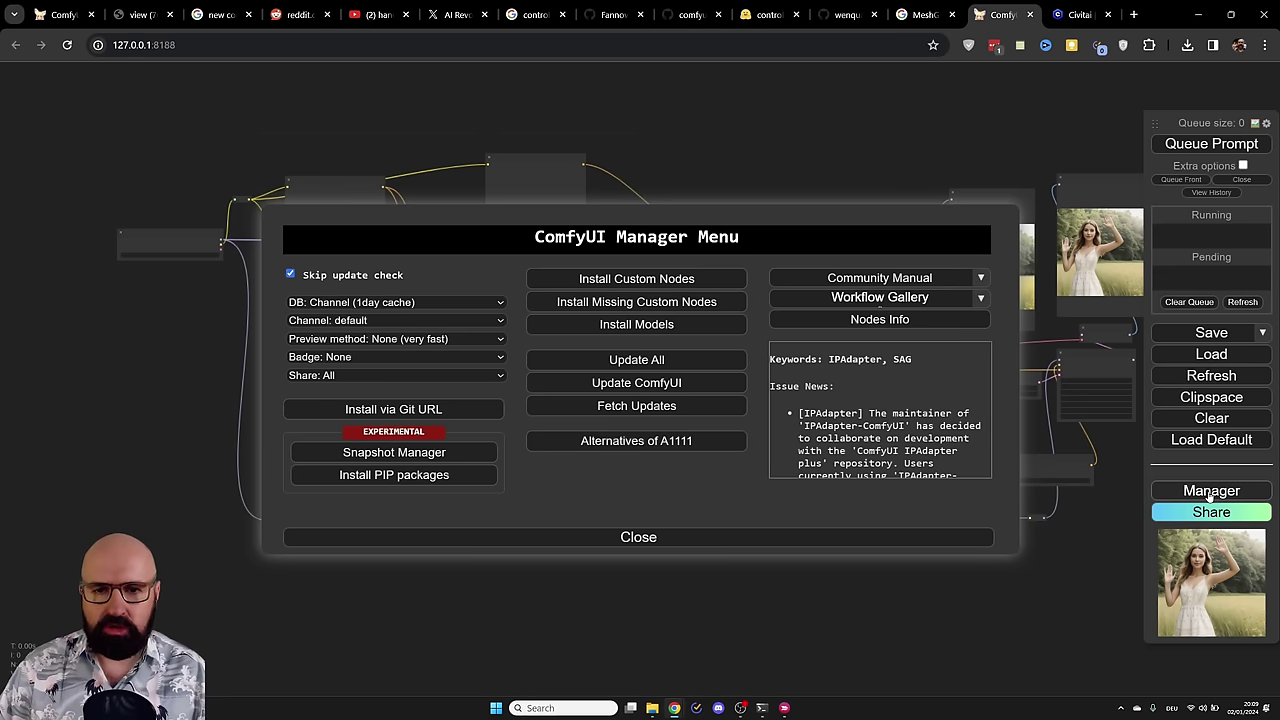
# Step: Search the installable custom nodes list in ComfyUI Manager for 'controlnet'
pyautogui.click(619, 281)
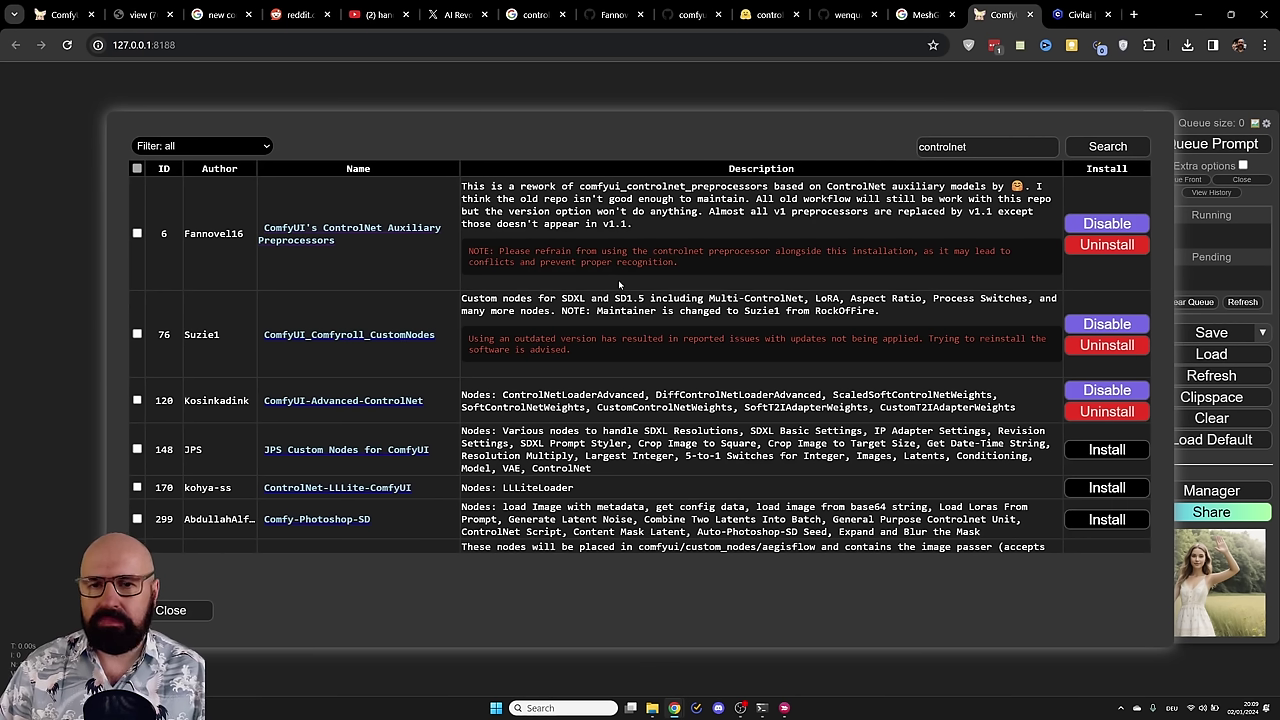
pyautogui.click(978, 150)
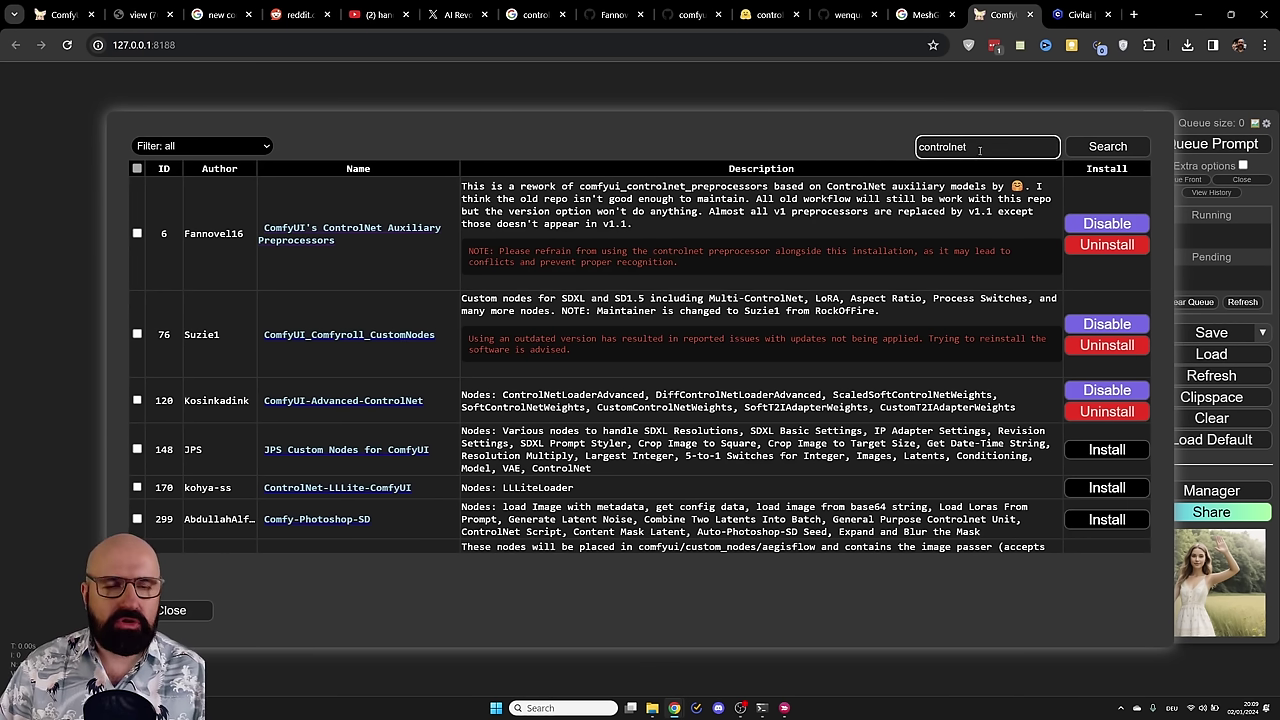
pyautogui.click(1107, 147)
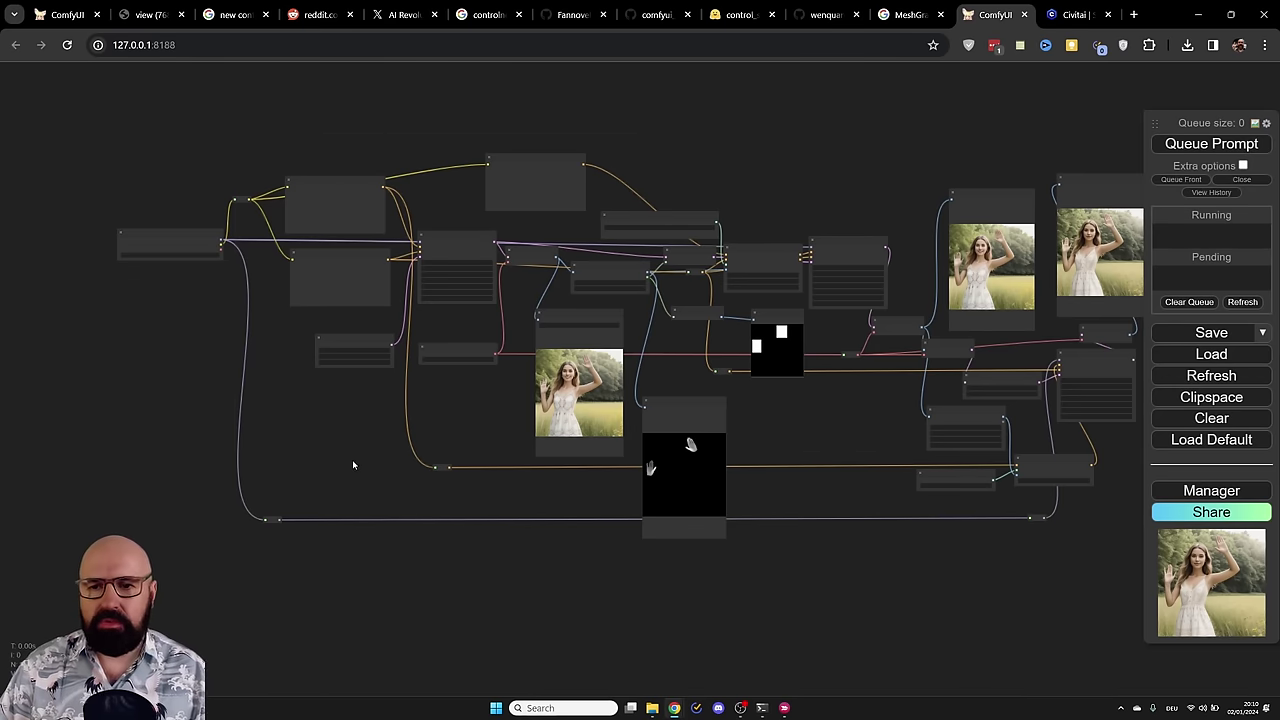
# Step: Zoom in on the Load Checkpoint node and the positive and negative prompt nodes
pyautogui.scroll(5, 175, 285)
pyautogui.scroll(5, 168, 289)
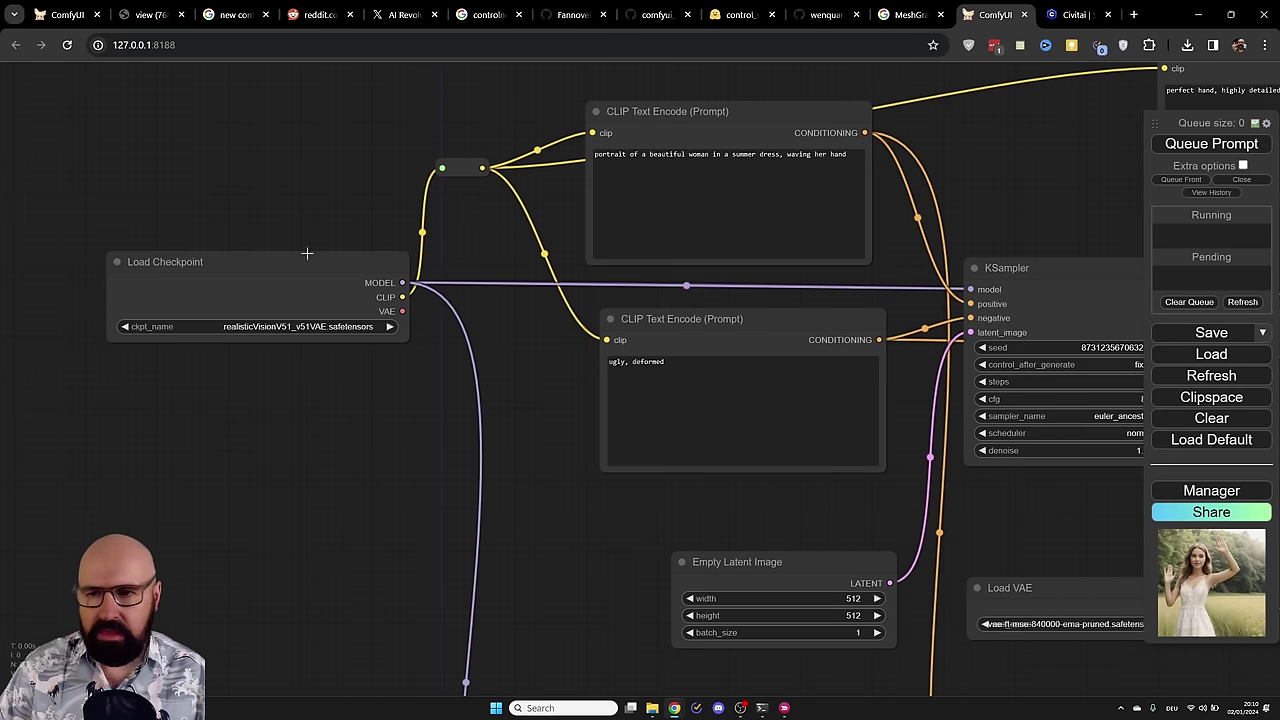
pyautogui.moveTo(281, 263); pyautogui.dragTo(281, 270)
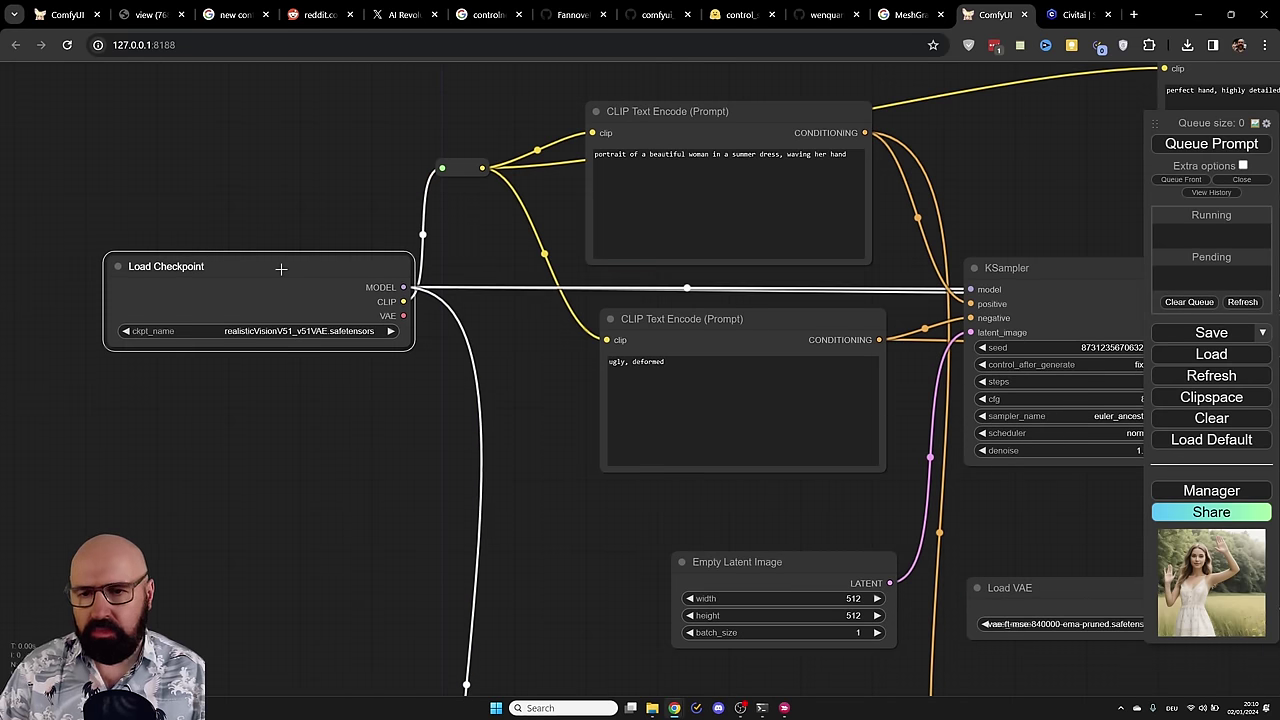
pyautogui.click(700, 111)
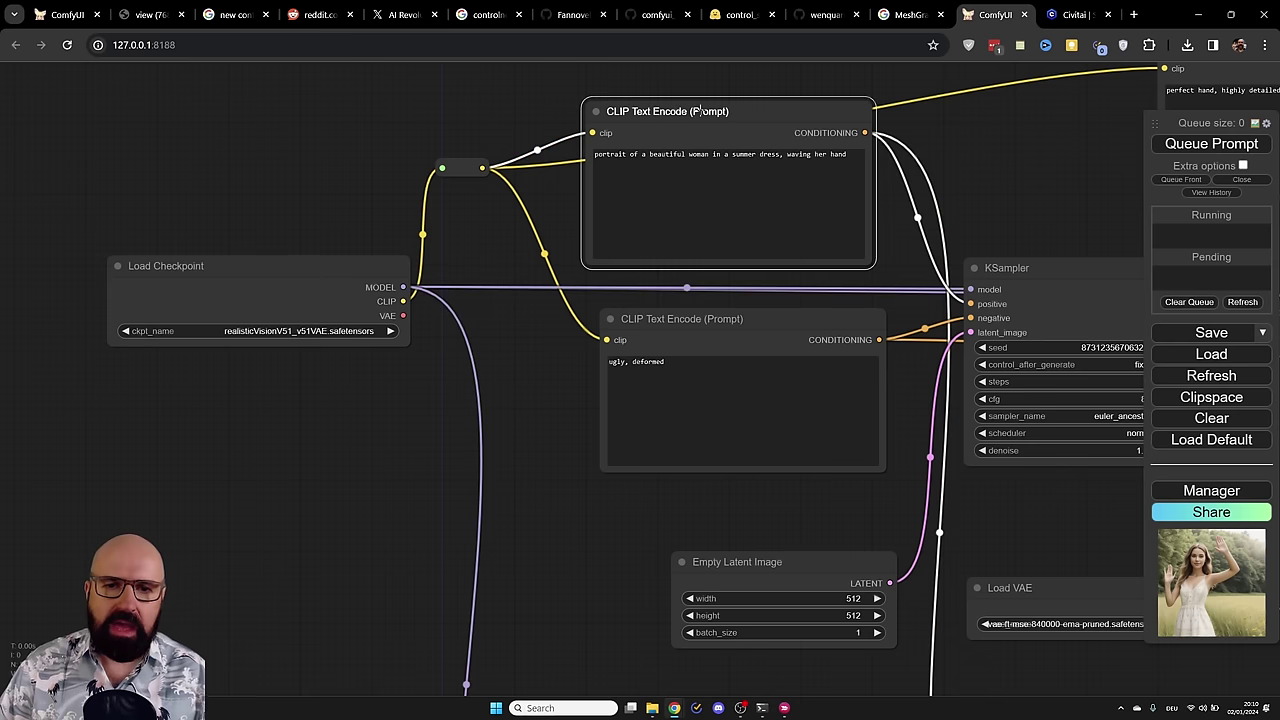
pyautogui.moveTo(715, 329); pyautogui.dragTo(707, 326)
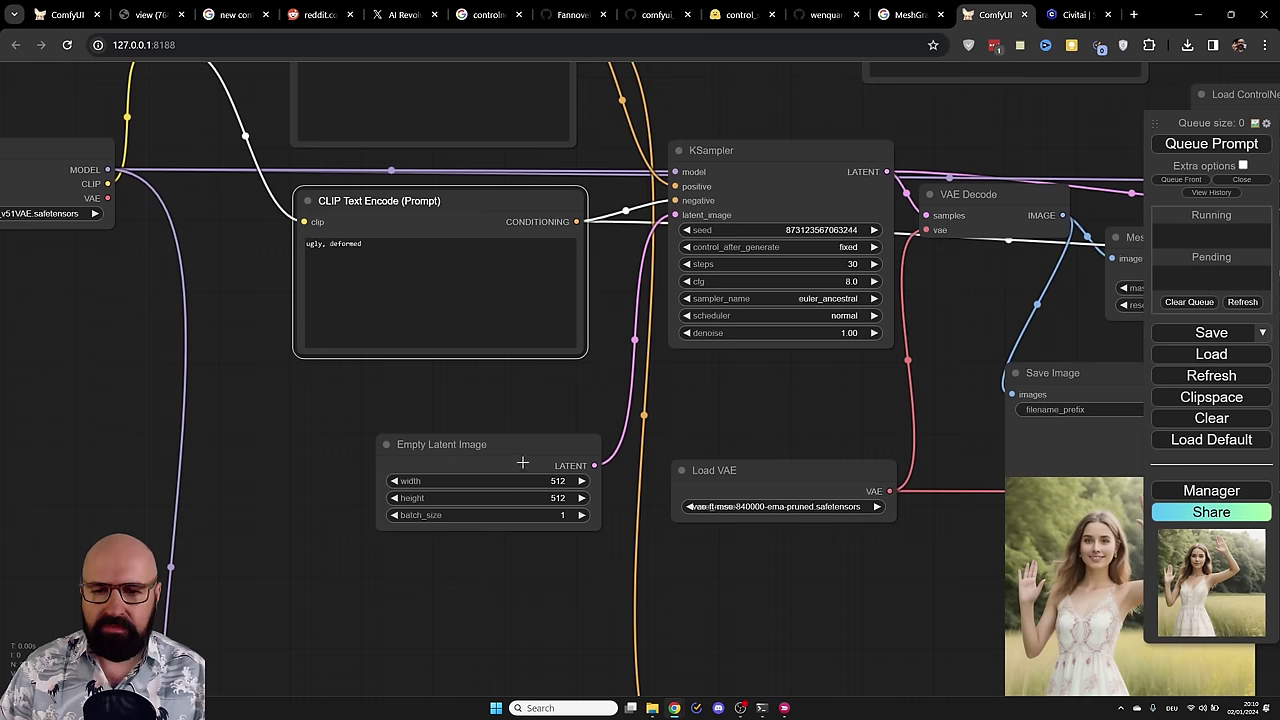
# Step: Review Empty Latent Image and KSampler, then zoom into the waving-woman output image
pyautogui.moveTo(522, 462); pyautogui.dragTo(516, 437)
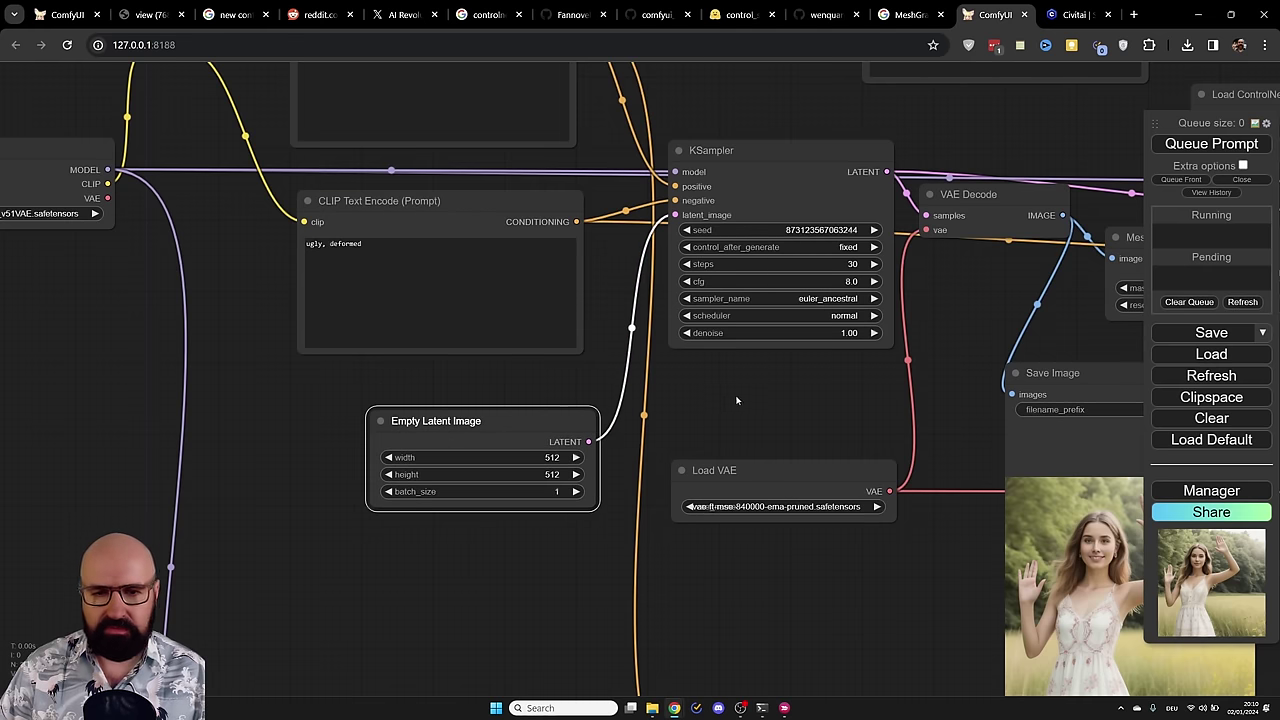
pyautogui.moveTo(736, 400); pyautogui.dragTo(612, 478)
pyautogui.moveTo(683, 218); pyautogui.dragTo(669, 214)
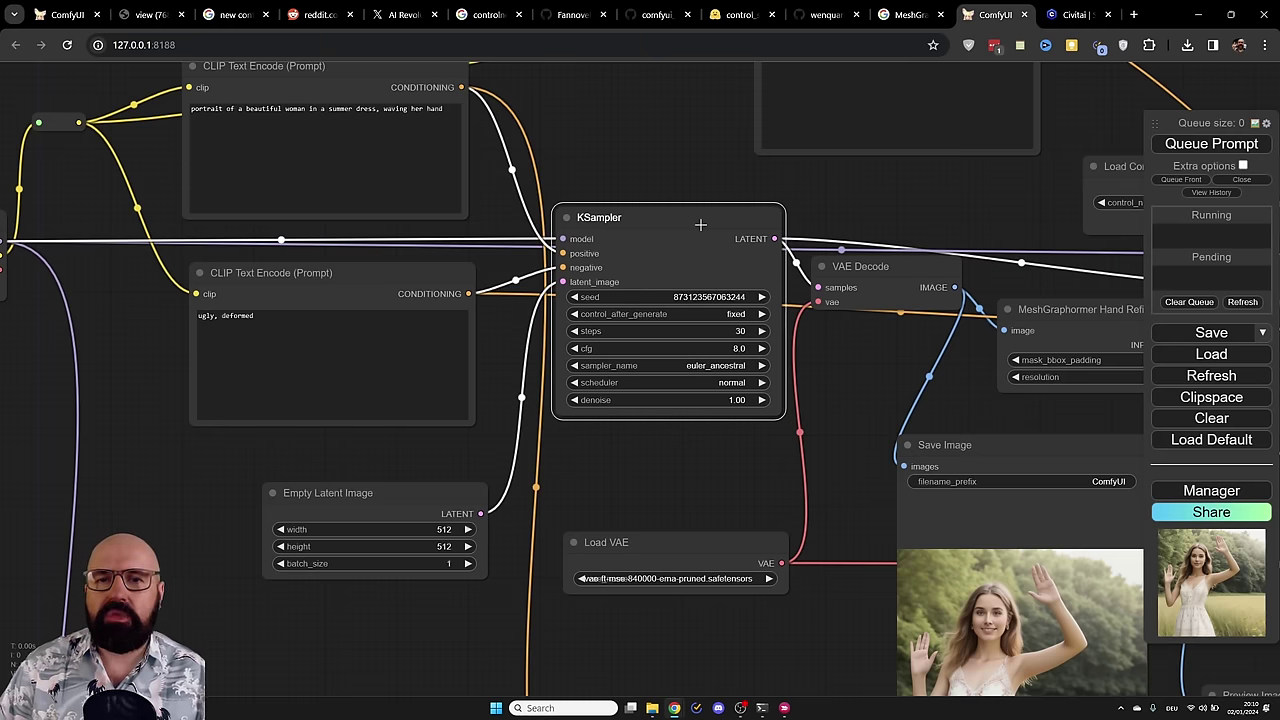
pyautogui.moveTo(812, 418); pyautogui.dragTo(490, 292)
pyautogui.scroll(10, 737, 488)
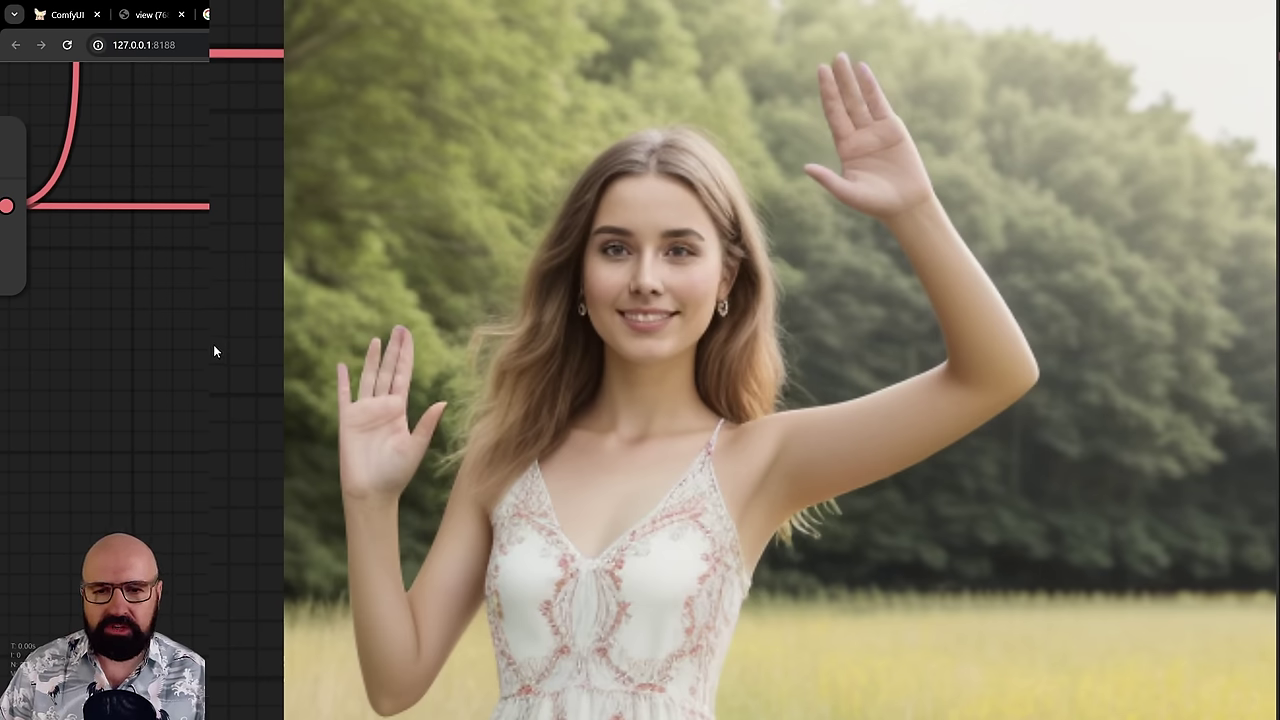
# Step: Tidy VAE Decode and Save Image, then select the MeshGraphormer Hand Refiner (padding 15, resolution 512)
pyautogui.scroll(-5, 213, 344)
pyautogui.scroll(-3, 600, 305)
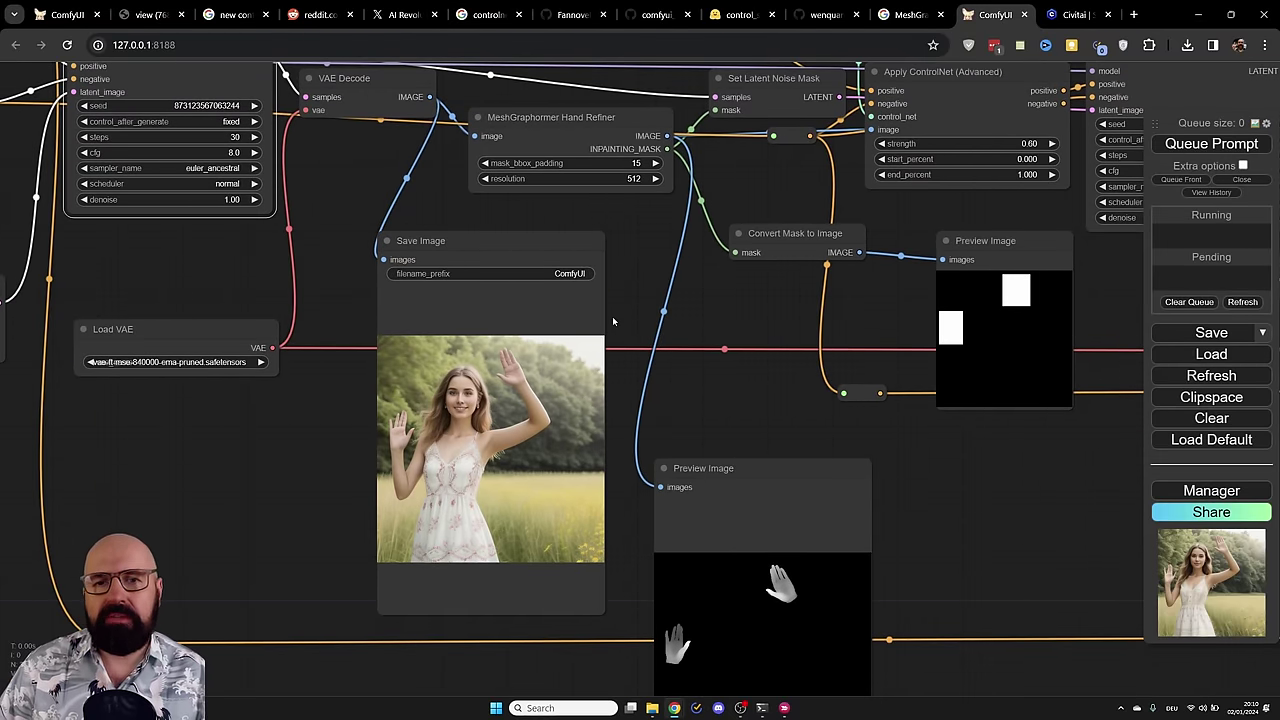
pyautogui.moveTo(639, 264); pyautogui.dragTo(750, 377)
pyautogui.scroll(1, 474, 265)
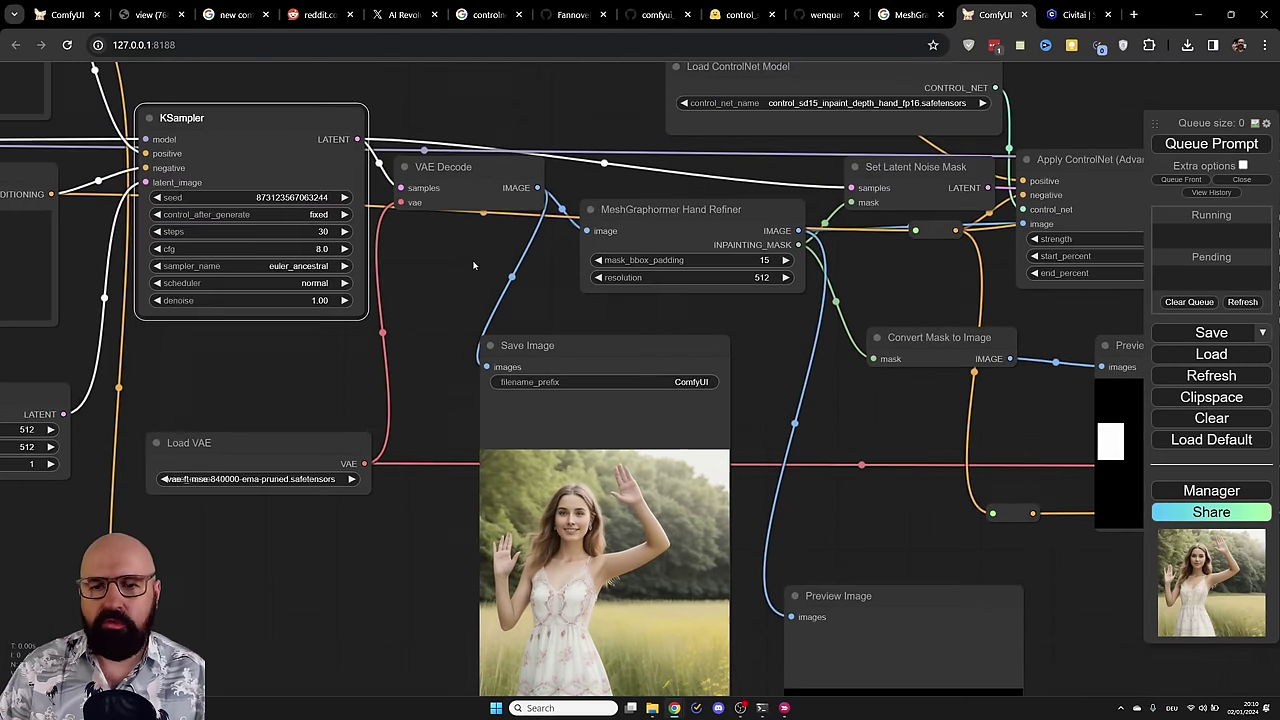
pyautogui.scroll(3, 474, 264)
pyautogui.moveTo(466, 132)
pyautogui.mouseDown()
pyautogui.moveTo(478, 160)
pyautogui.moveTo(471, 148)
pyautogui.mouseUp()
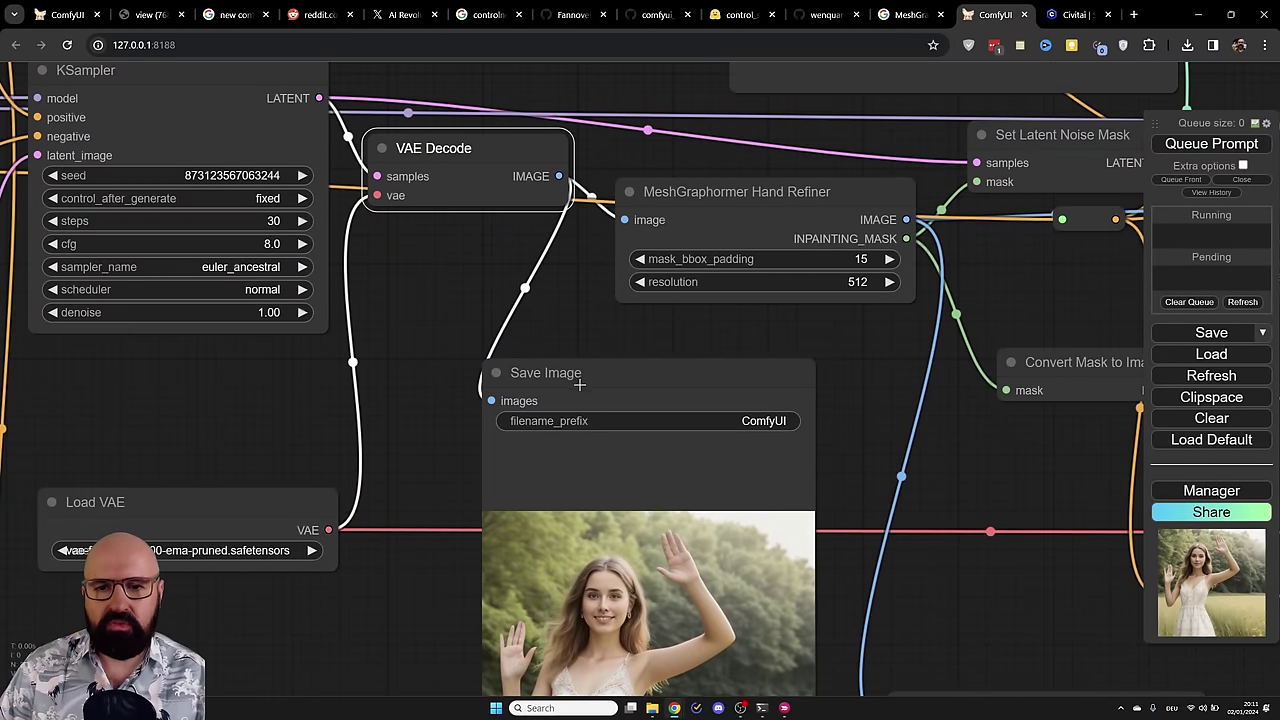
pyautogui.moveTo(579, 384)
pyautogui.mouseDown()
pyautogui.moveTo(567, 366)
pyautogui.moveTo(573, 392)
pyautogui.mouseUp()
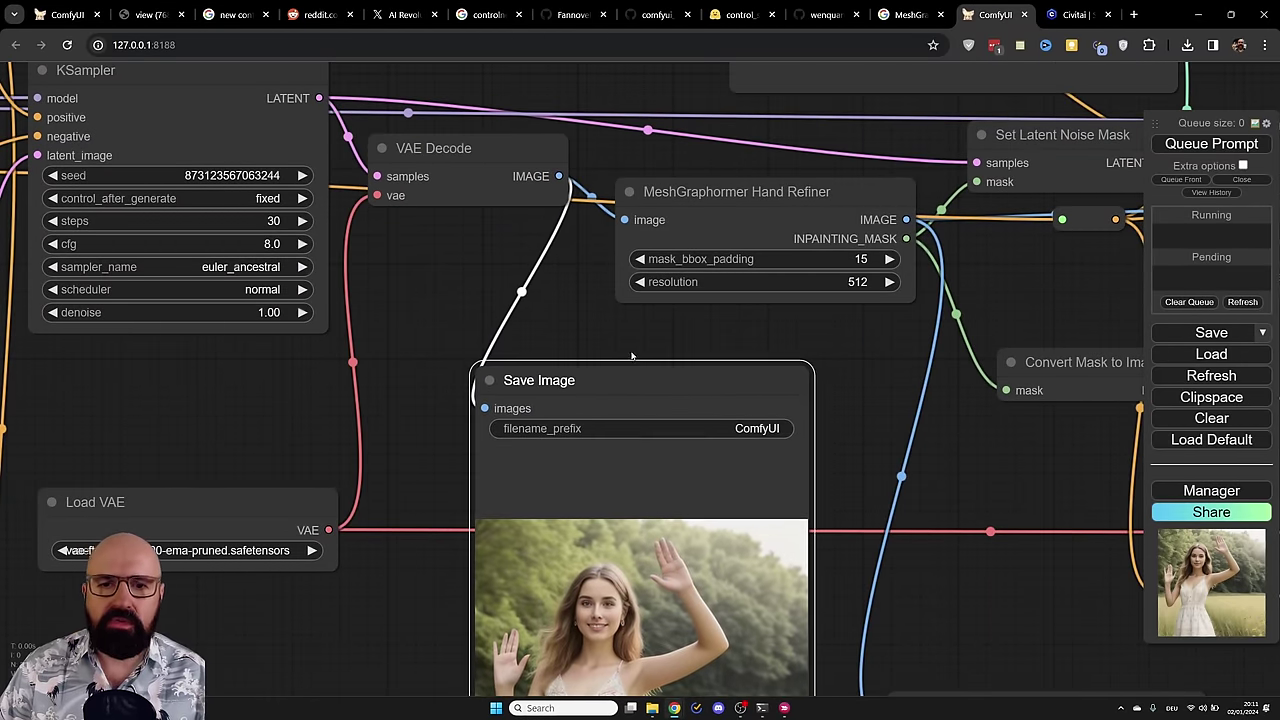
pyautogui.moveTo(632, 355); pyautogui.dragTo(582, 388)
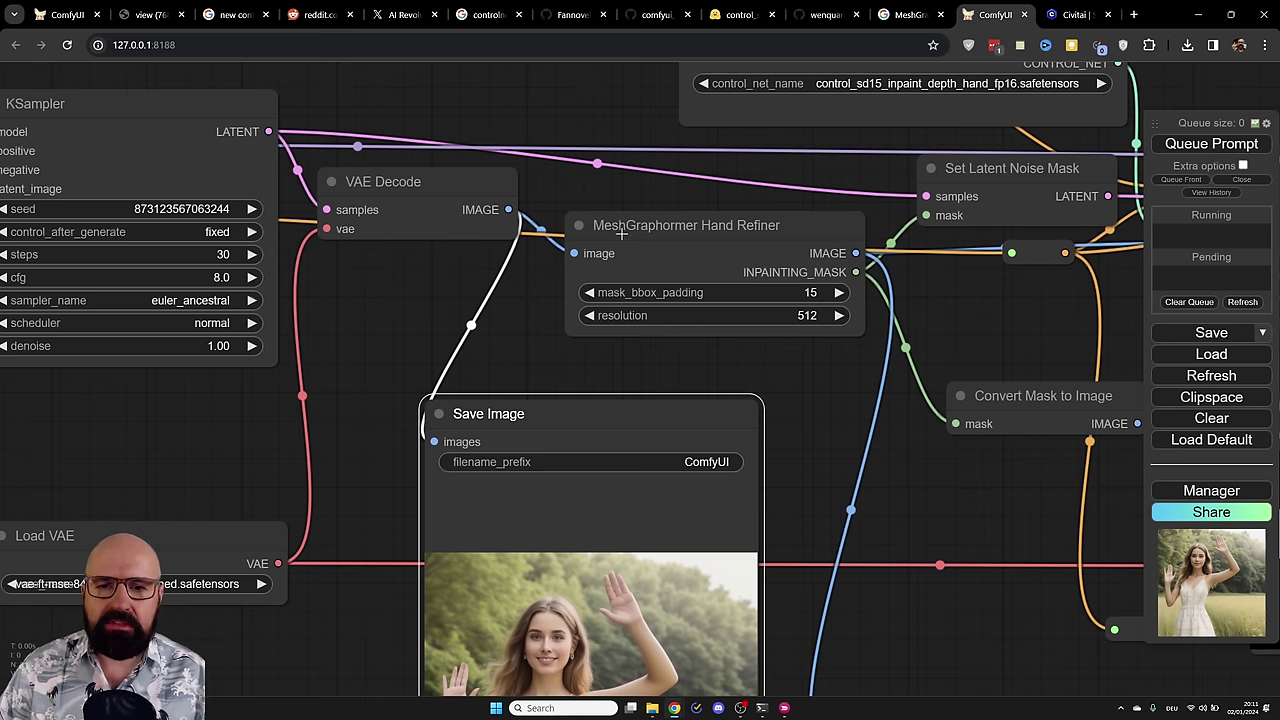
pyautogui.click(658, 235)
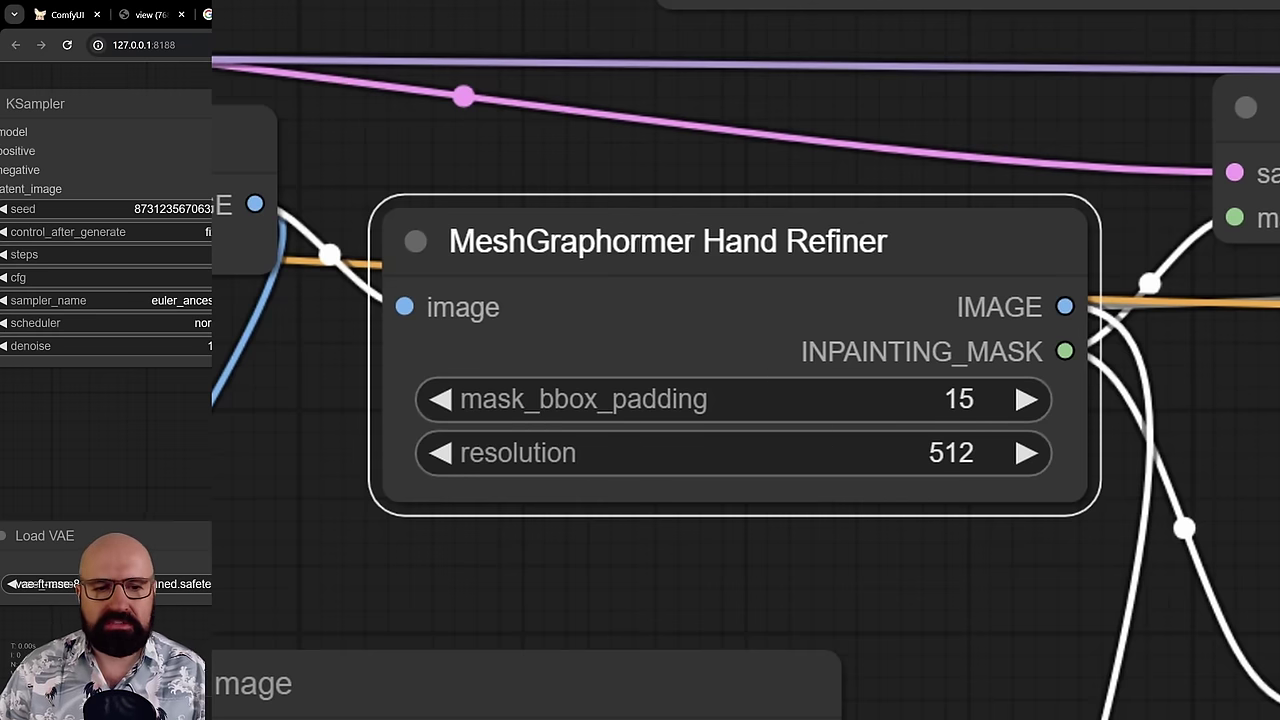
# Step: Position Convert Mask to Image and the hand depth Preview Image beside the white box mask preview
pyautogui.moveTo(700, 600); pyautogui.dragTo(491, 526)
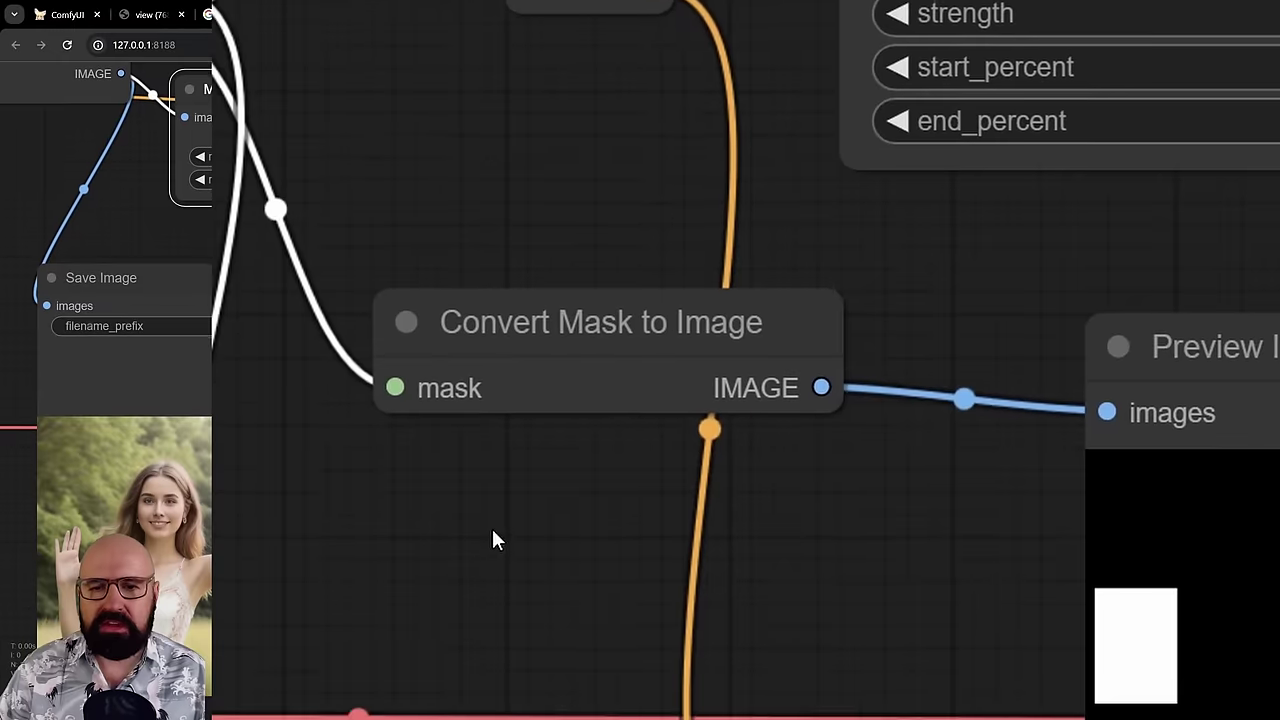
pyautogui.moveTo(595, 319); pyautogui.dragTo(626, 337)
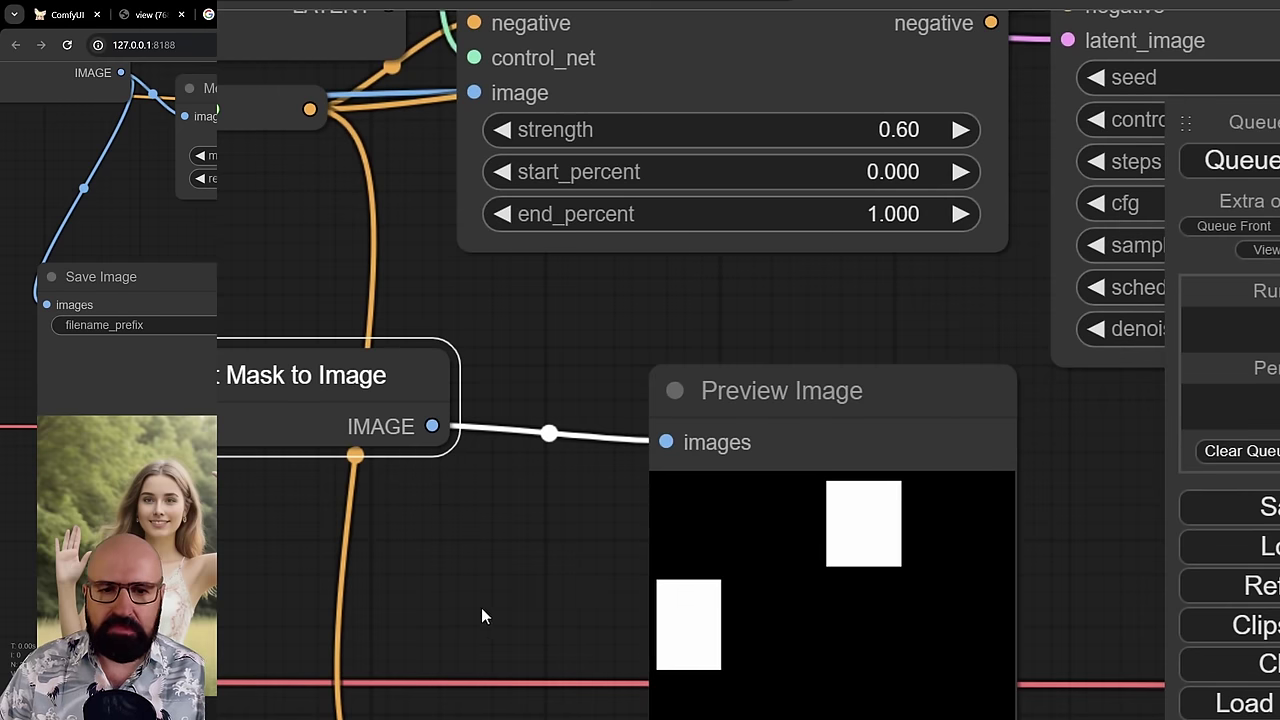
pyautogui.moveTo(481, 607); pyautogui.dragTo(646, 523)
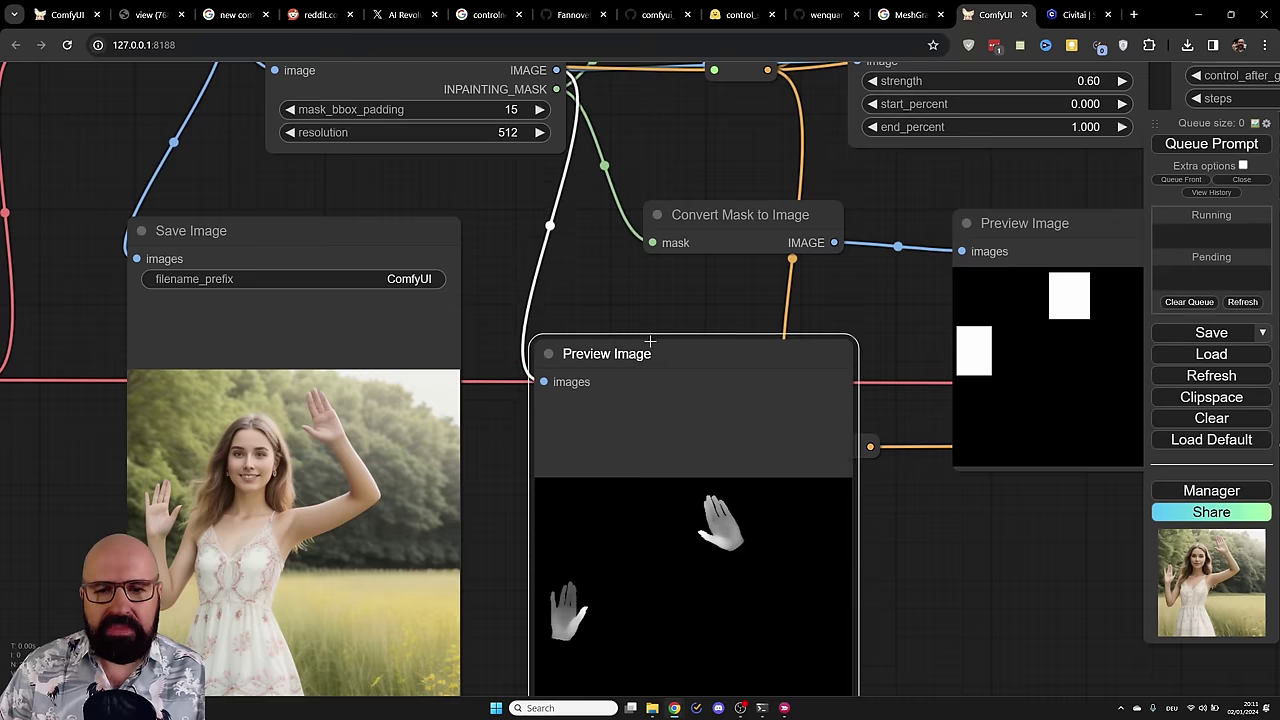
pyautogui.moveTo(651, 343); pyautogui.dragTo(646, 303)
pyautogui.scroll(7, 513, 562)
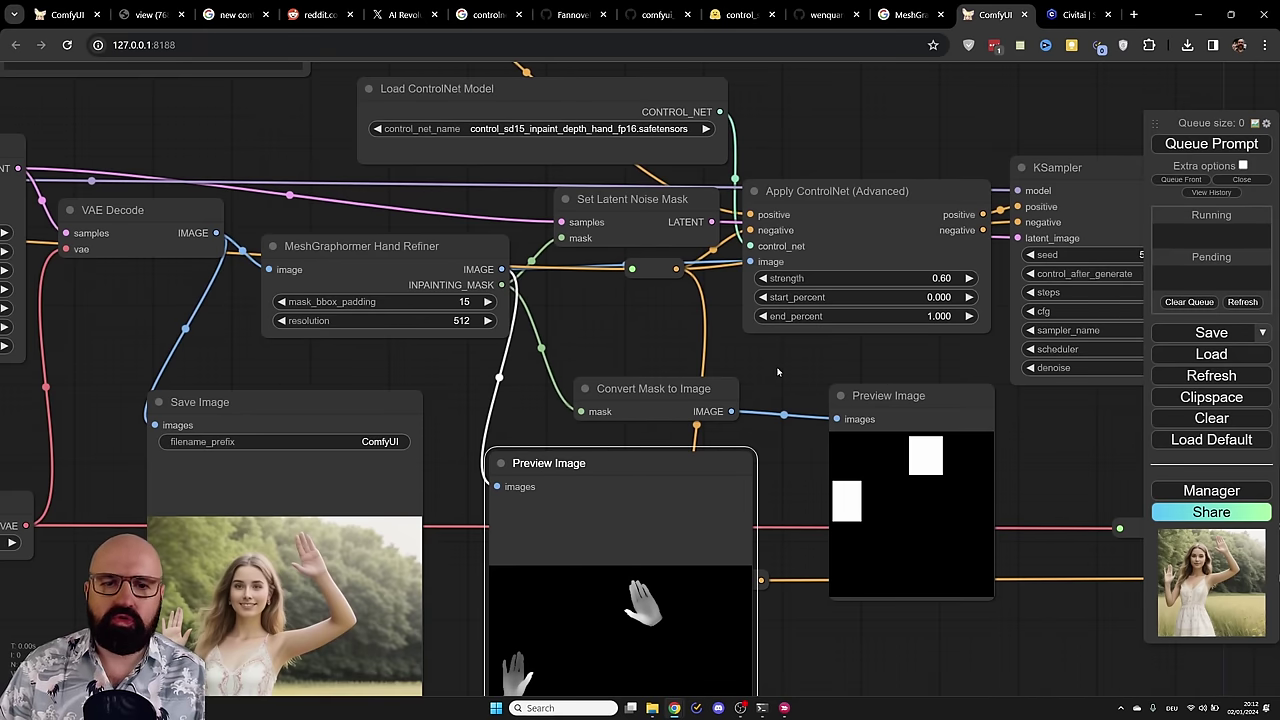
# Step: Zoom to Apply ControlNet (Advanced) at strength 0.60 and reposition Load ControlNet Model
pyautogui.scroll(2, 778, 372)
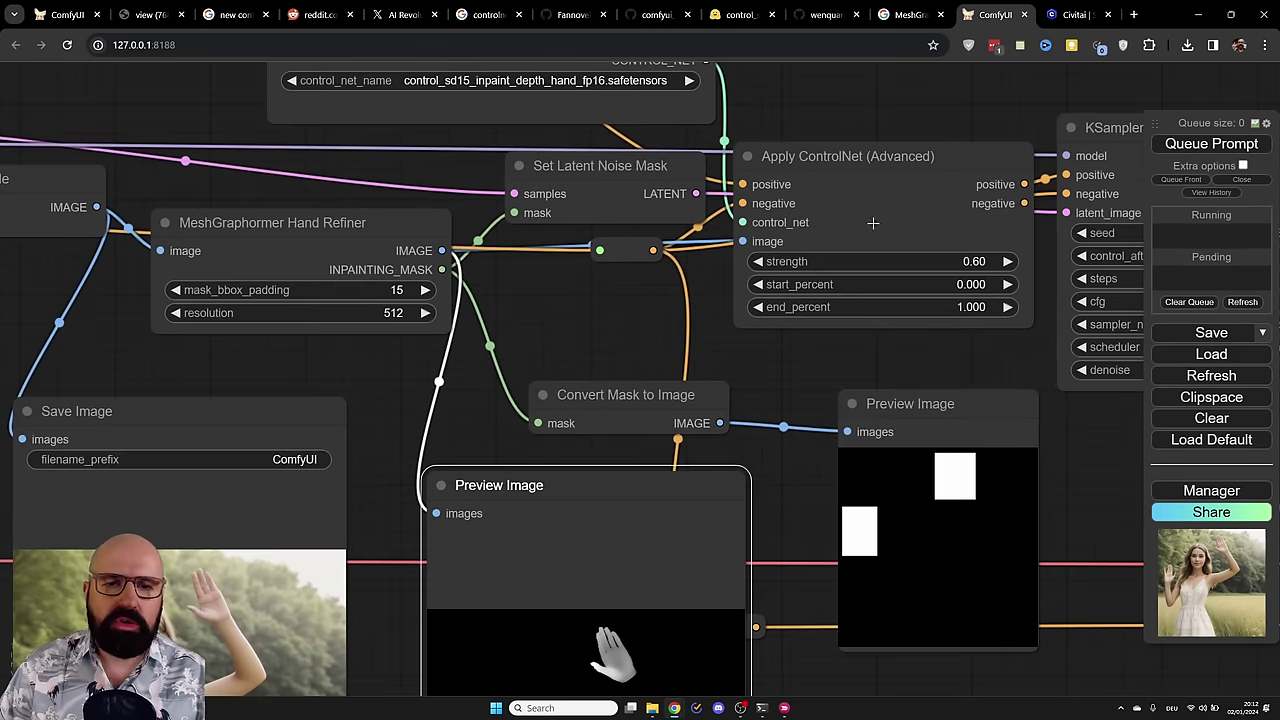
pyautogui.moveTo(779, 124); pyautogui.dragTo(751, 329)
pyautogui.scroll(3, 784, 288)
pyautogui.click(790, 317)
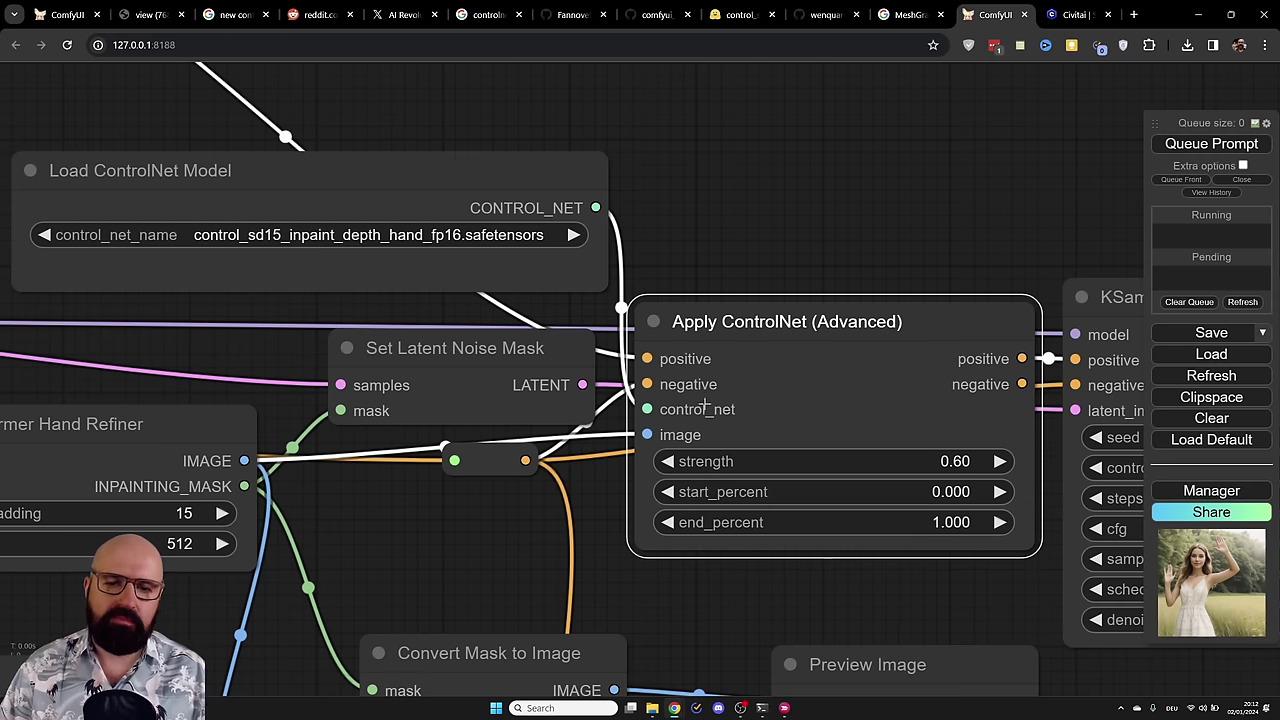
pyautogui.moveTo(471, 172); pyautogui.dragTo(456, 163)
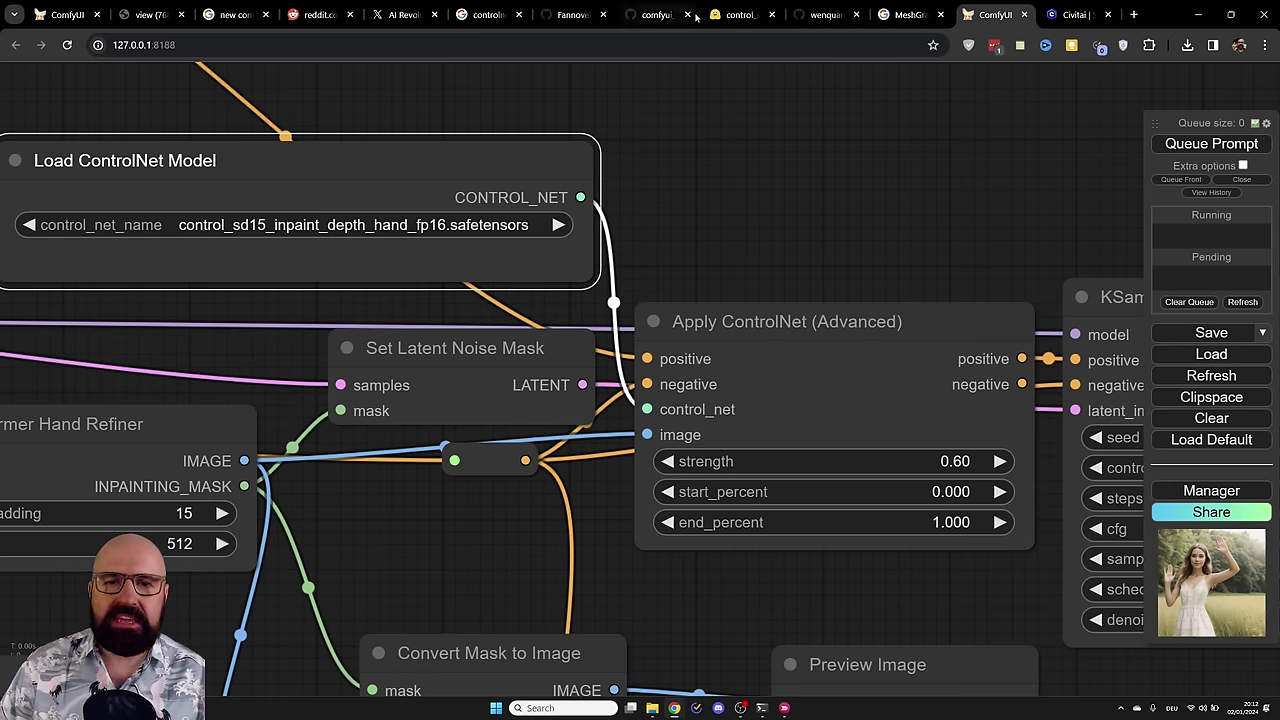
# Step: Check the control_sd15_inpaint_depth_hand_fp16 Hugging Face page, then return to Apply ControlNet (Advanced)
pyautogui.click(740, 16)
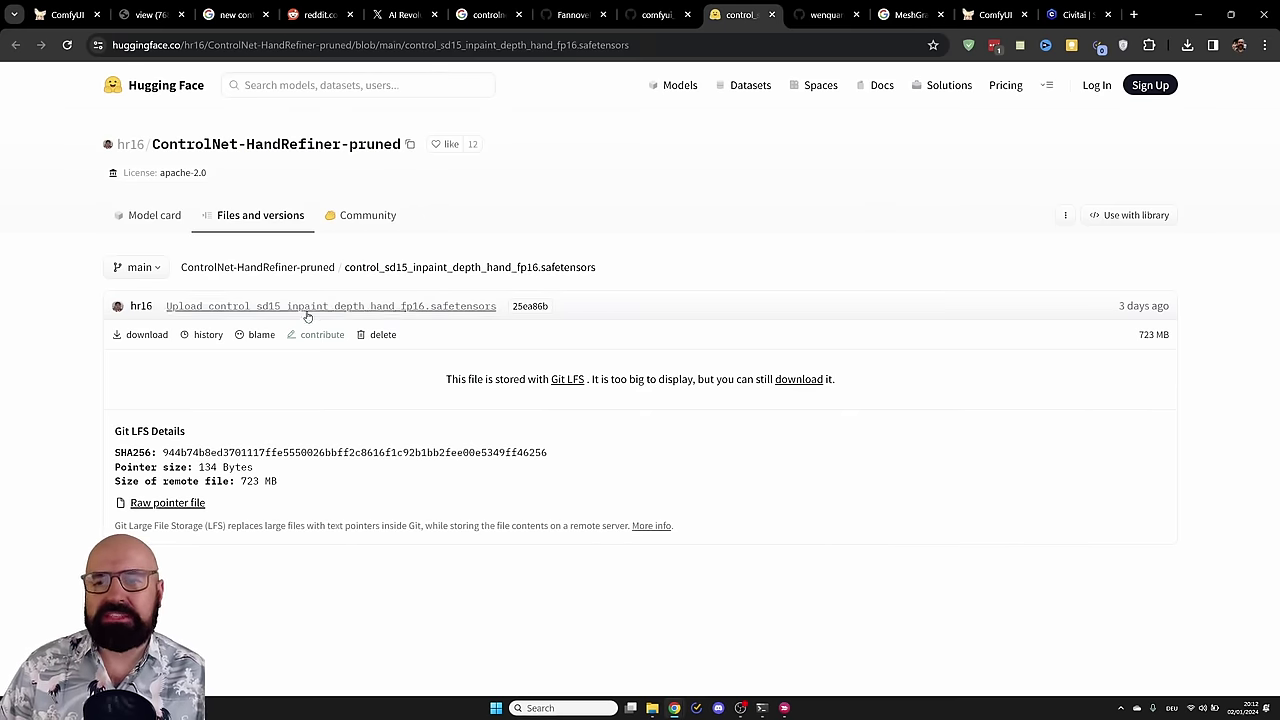
pyautogui.click(993, 14)
pyautogui.click(725, 320)
pyautogui.moveTo(725, 320); pyautogui.dragTo(725, 318)
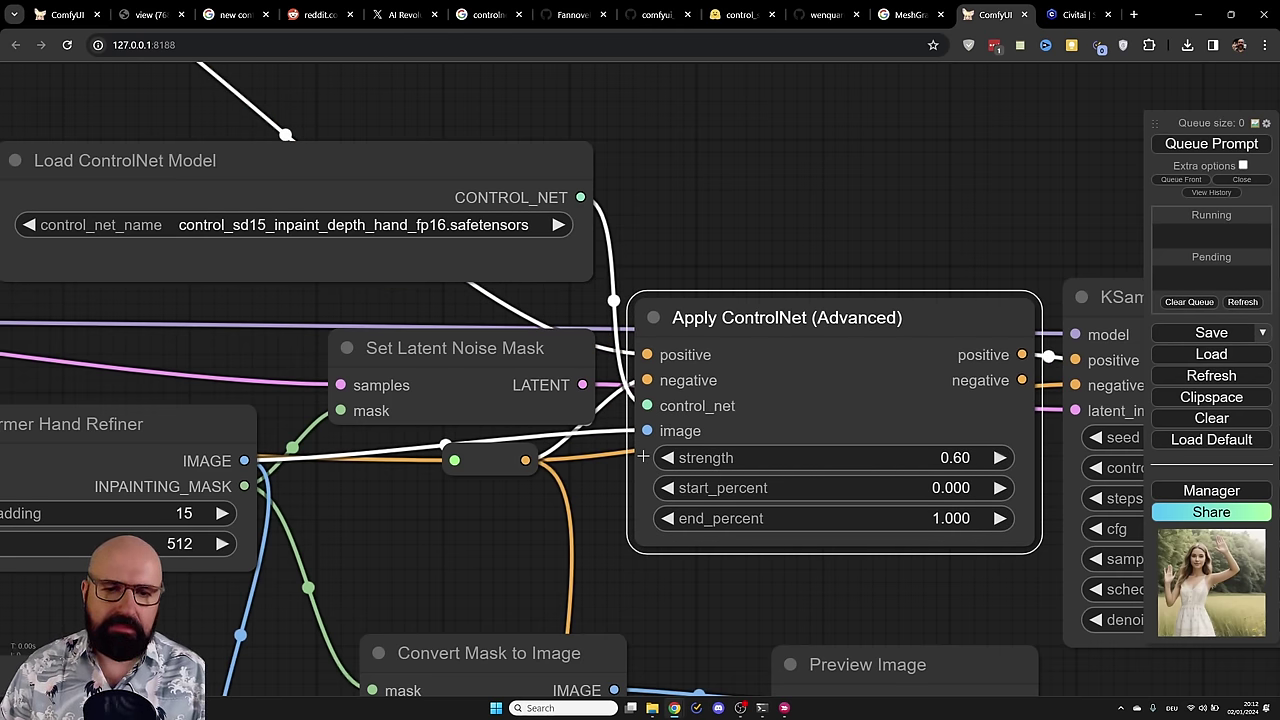
# Step: Bring the refining KSampler (40 steps, cfg 7.0, euler_ancestral, denoise 1.00) into view
pyautogui.moveTo(951, 294); pyautogui.dragTo(663, 349)
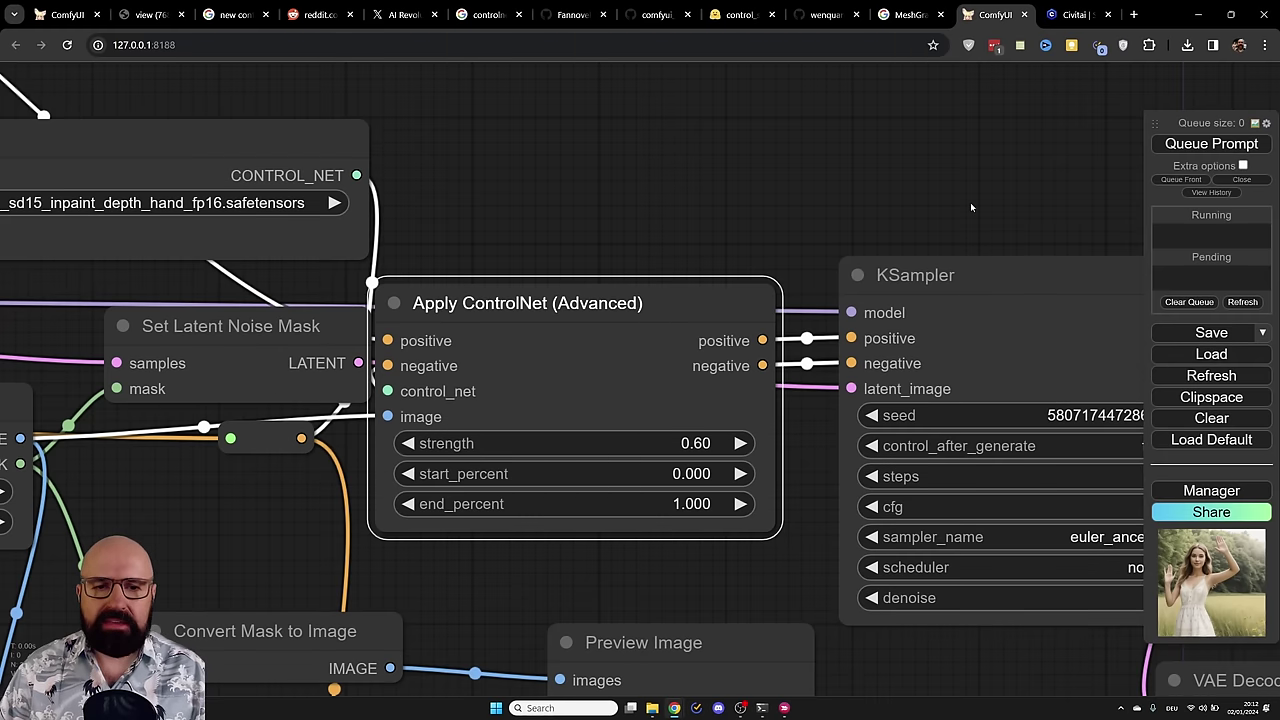
pyautogui.moveTo(970, 207); pyautogui.dragTo(685, 200)
pyautogui.click(711, 273)
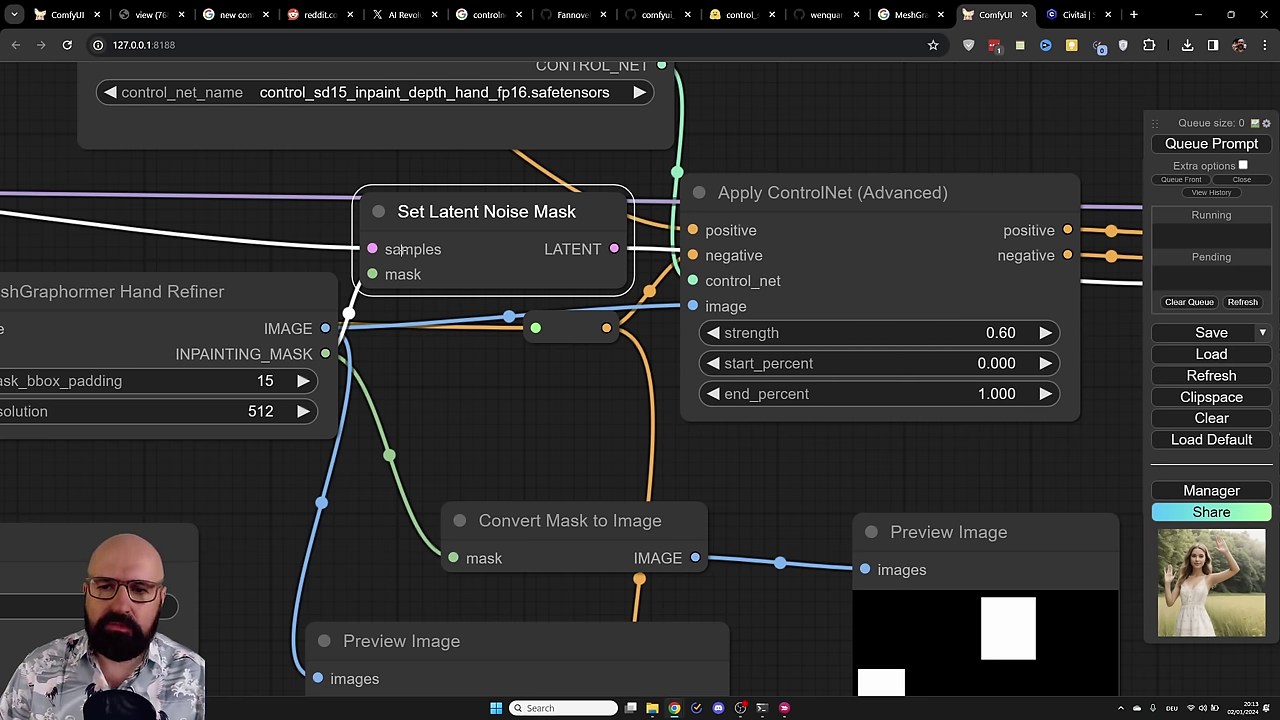
# Step: Realign the first KSampler, Set Latent Noise Mask and refinement KSampler into a neat row
pyautogui.scroll(-5, 431, 354)
pyautogui.moveTo(431, 354); pyautogui.dragTo(780, 379)
pyautogui.moveTo(186, 248); pyautogui.dragTo(202, 240)
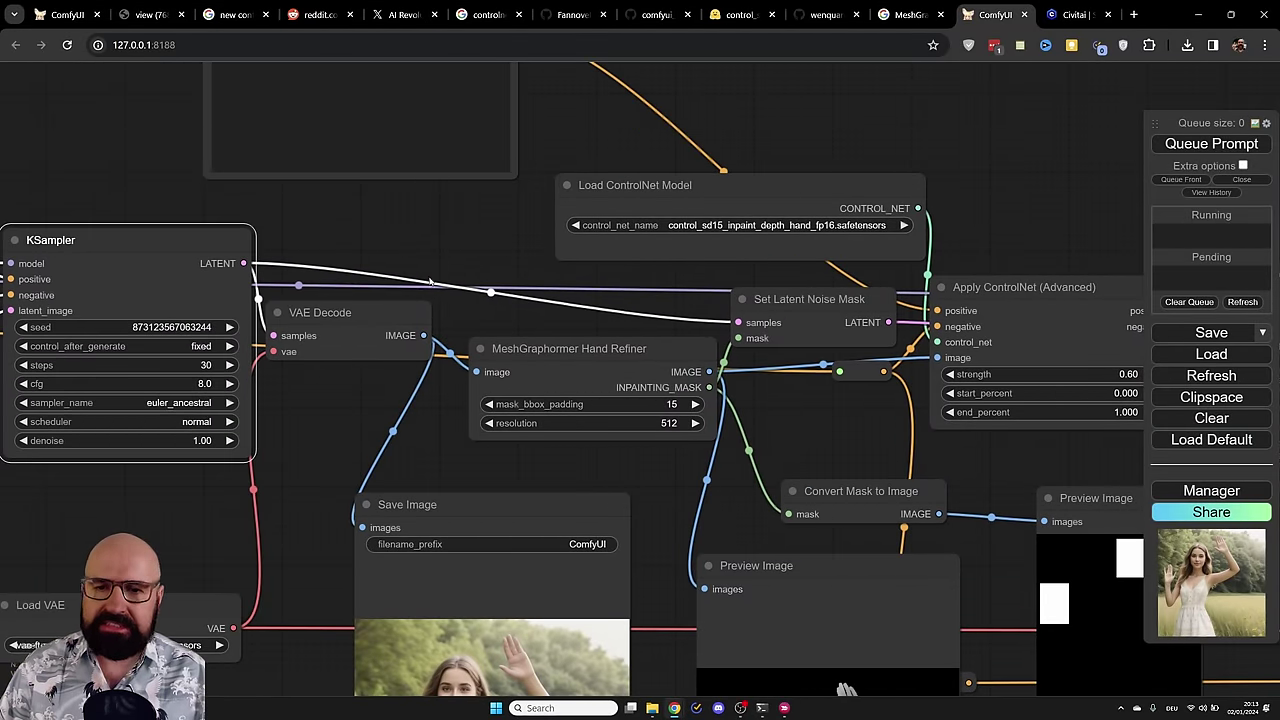
pyautogui.moveTo(787, 304); pyautogui.dragTo(779, 303)
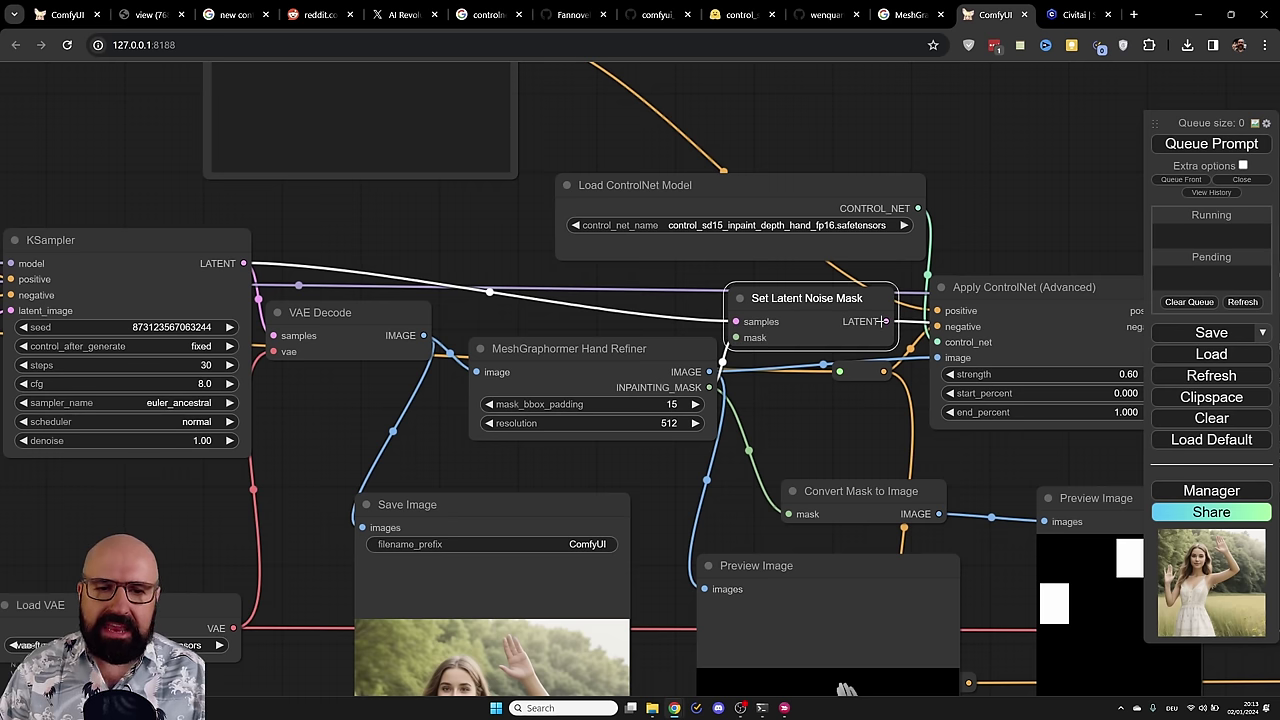
pyautogui.moveTo(868, 414); pyautogui.dragTo(450, 429)
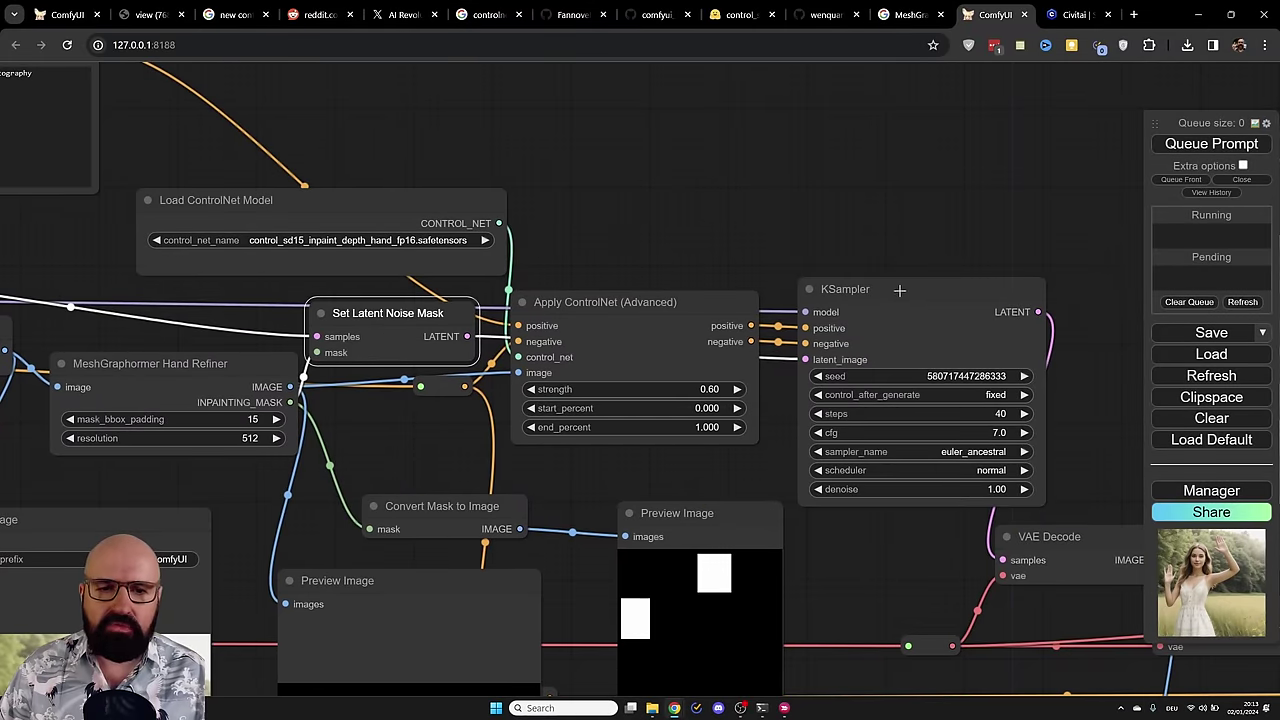
pyautogui.moveTo(899, 290); pyautogui.dragTo(897, 286)
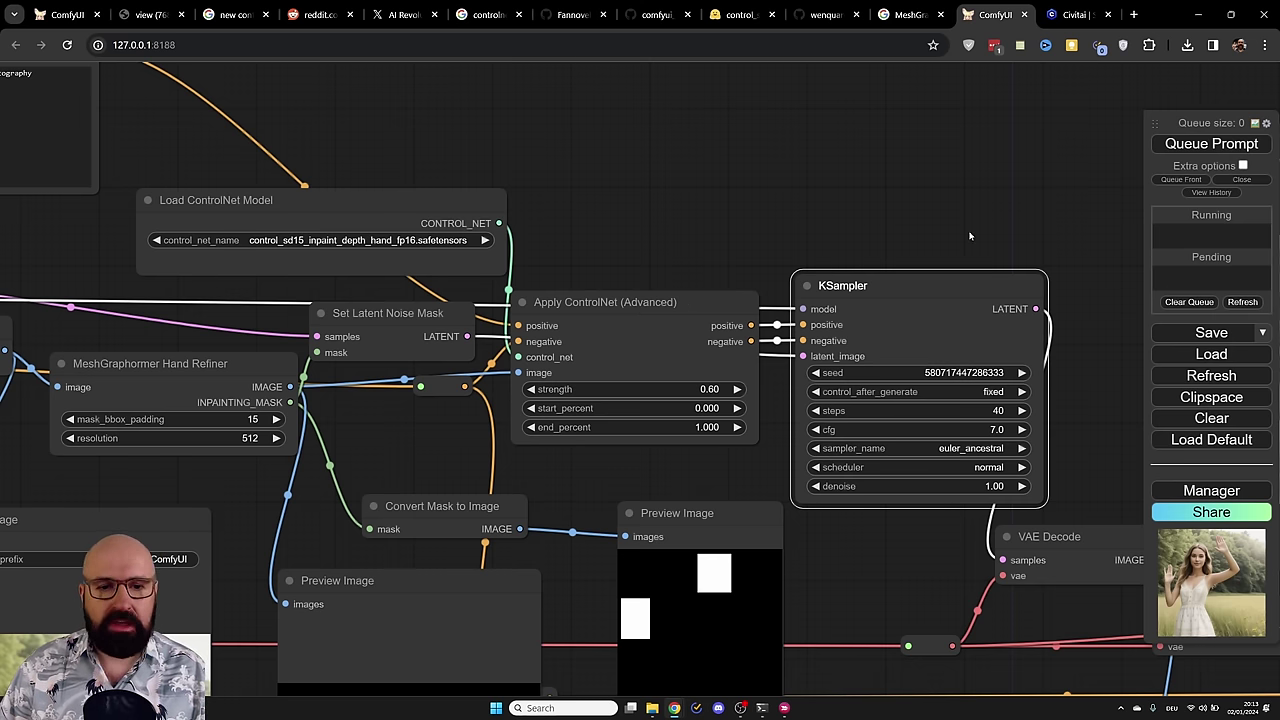
# Step: Position VAE Decode, then zoom into the hand-refined preview's hands and back out
pyautogui.moveTo(990, 227); pyautogui.dragTo(714, 149)
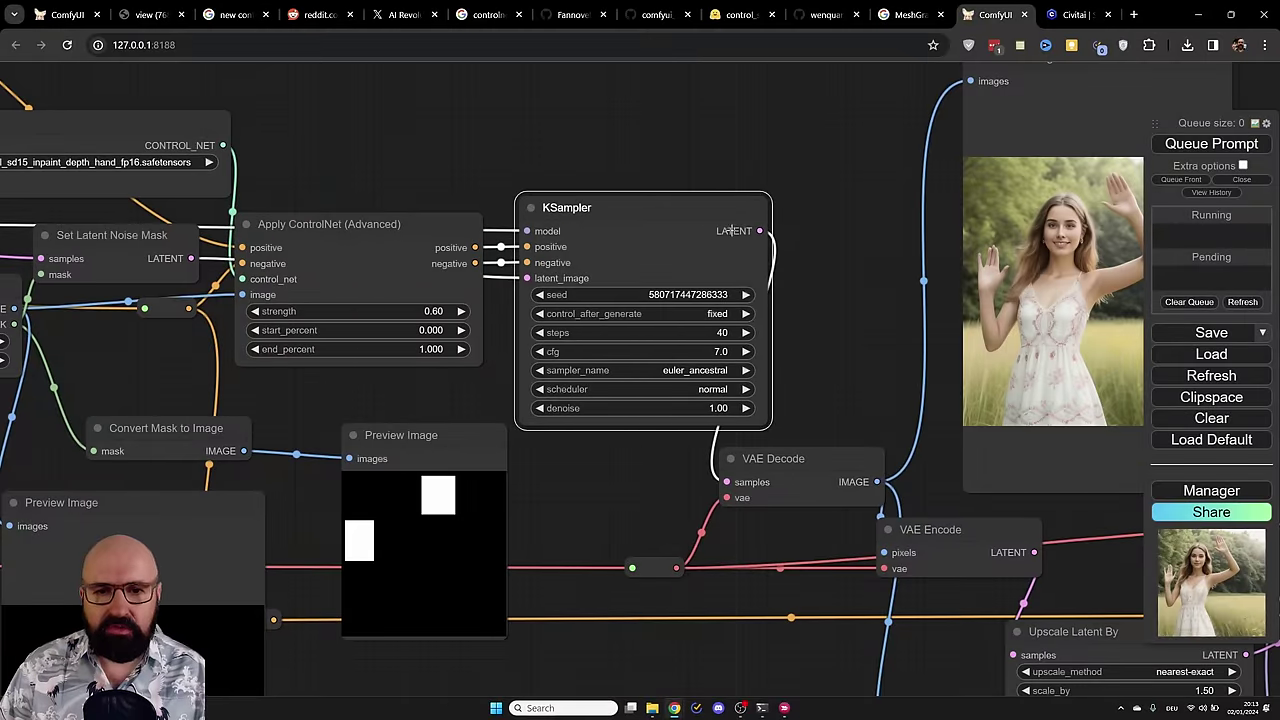
pyautogui.moveTo(798, 461); pyautogui.dragTo(830, 455)
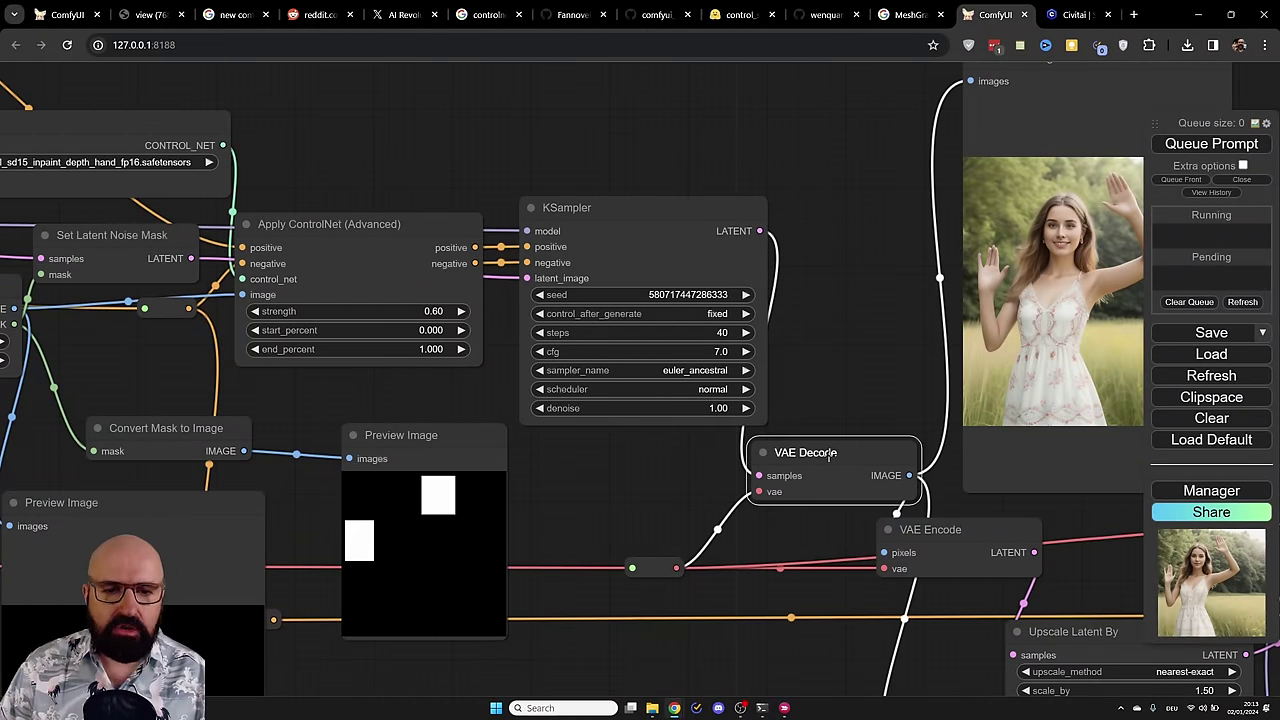
pyautogui.moveTo(876, 359); pyautogui.dragTo(364, 410)
pyautogui.scroll(6, 594, 315)
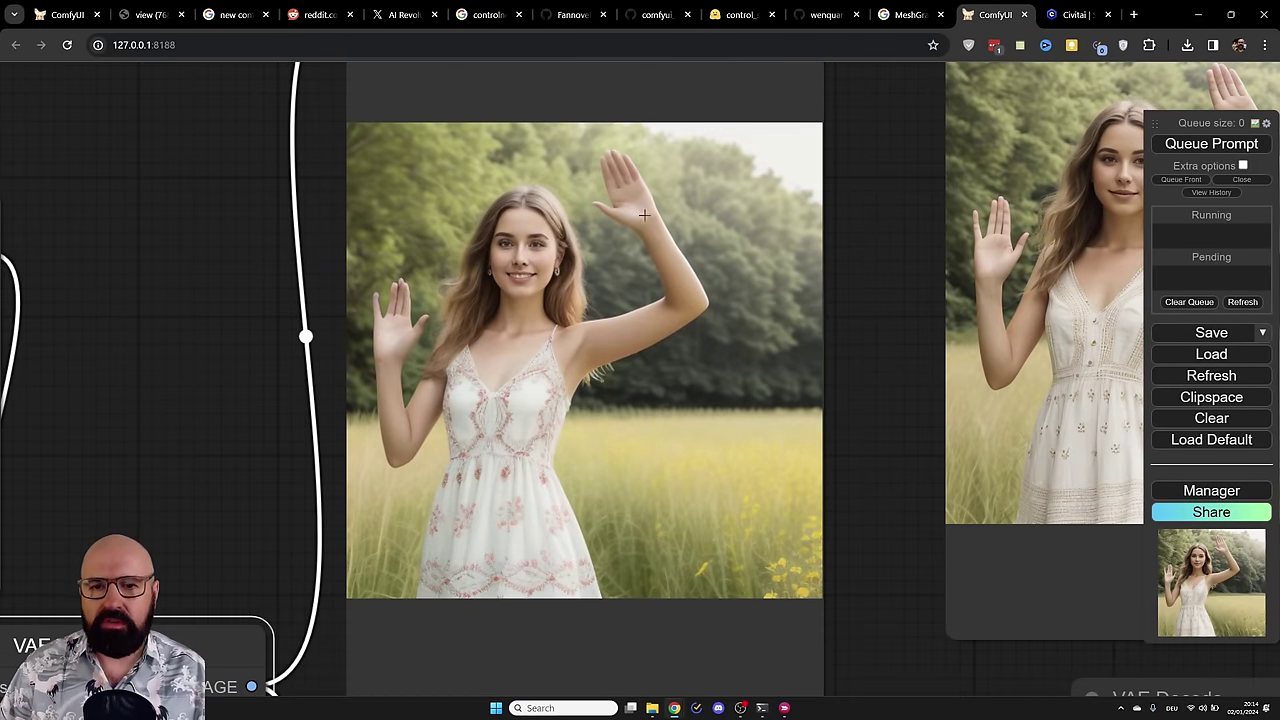
pyautogui.scroll(5, 646, 192)
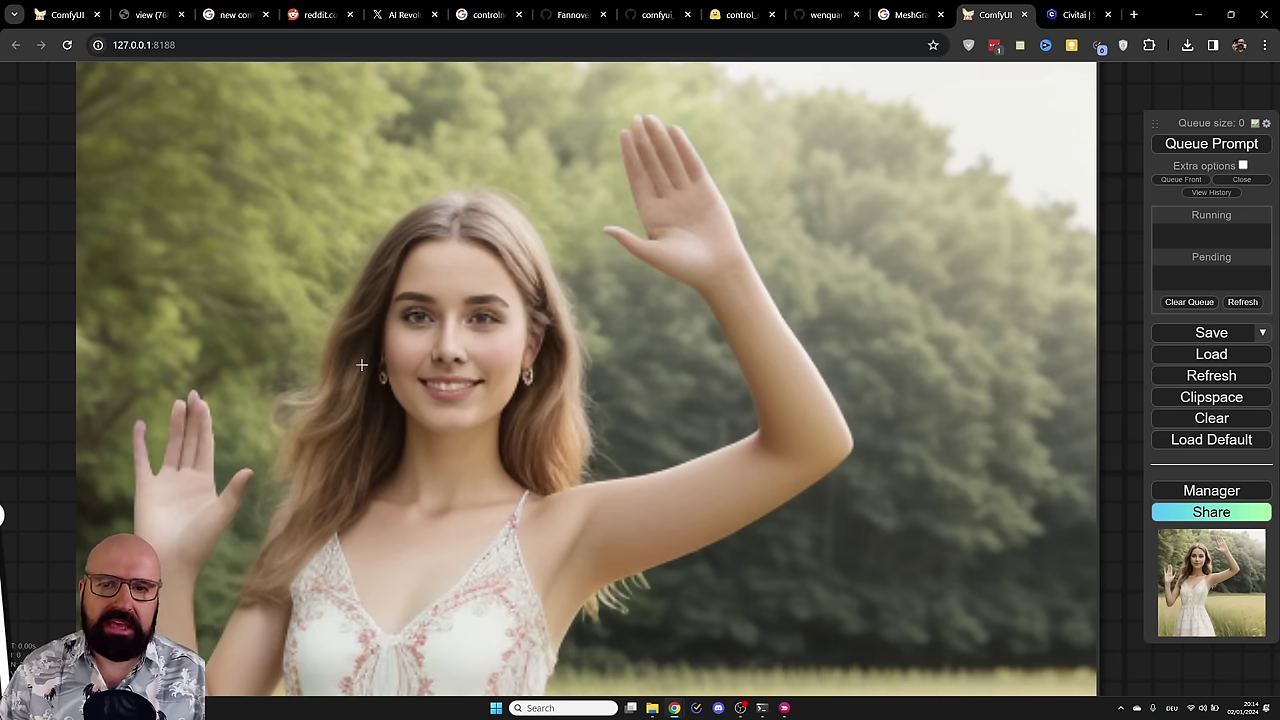
pyautogui.scroll(-10, 420, 350)
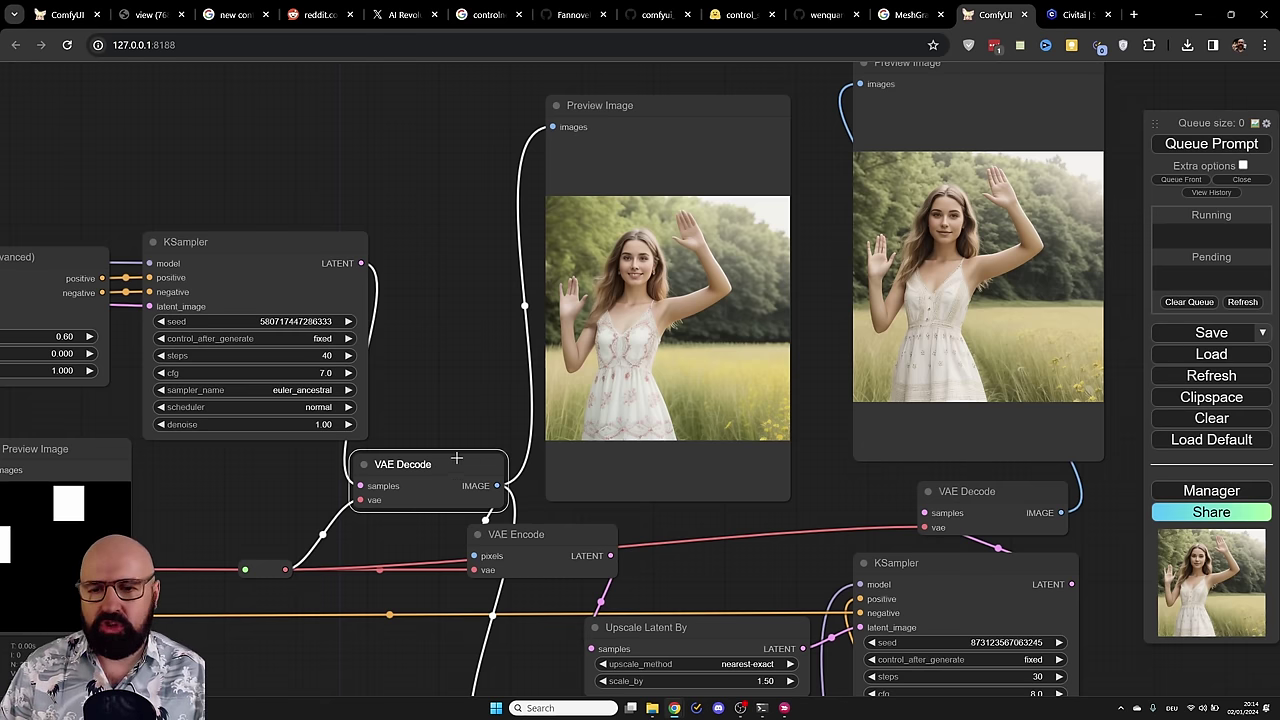
# Step: Arrange VAE Decode, VAE Encode and the Upscale Latent By node of the upscale pass
pyautogui.moveTo(450, 462); pyautogui.dragTo(455, 458)
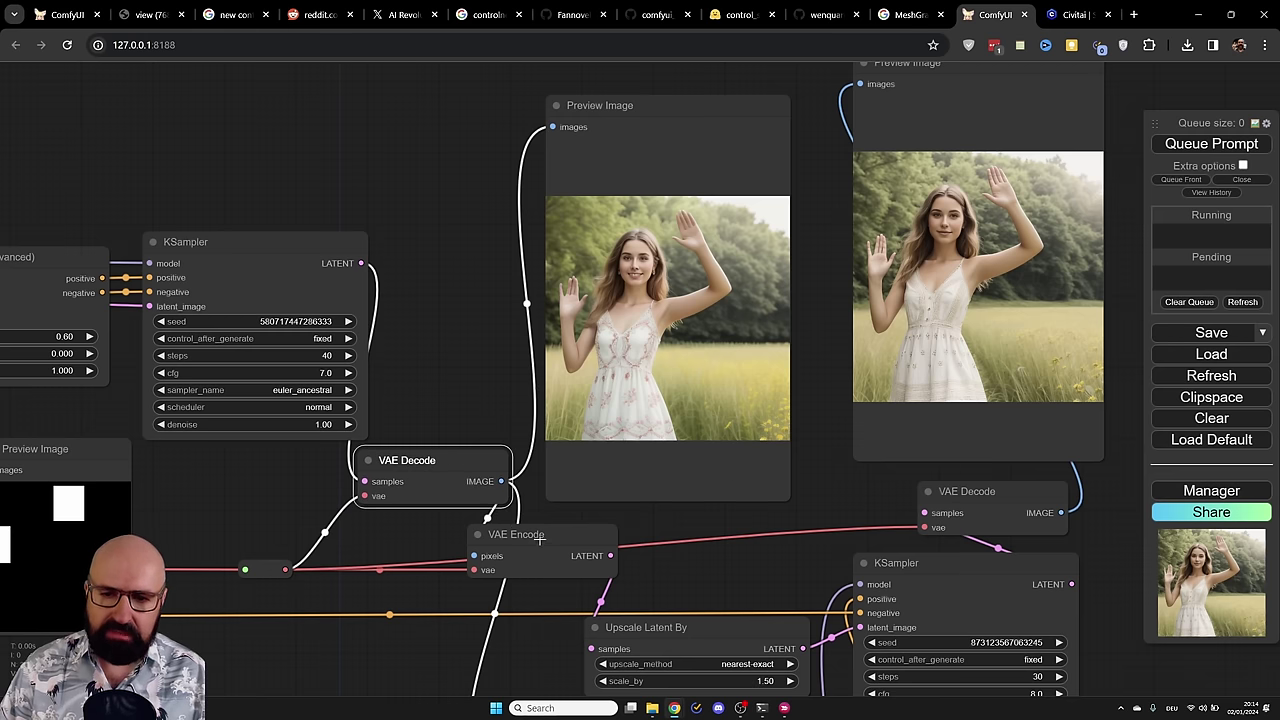
pyautogui.moveTo(539, 535); pyautogui.dragTo(610, 534)
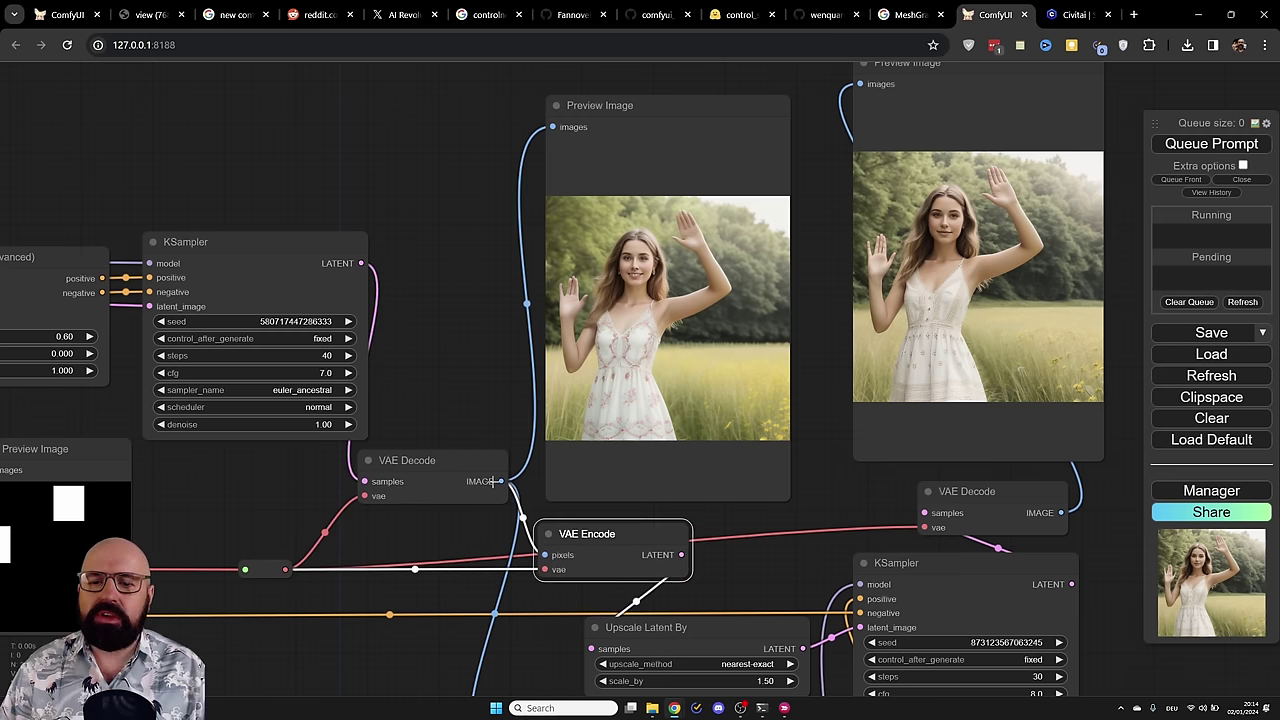
pyautogui.scroll(5, 594, 555)
pyautogui.scroll(2, 594, 555)
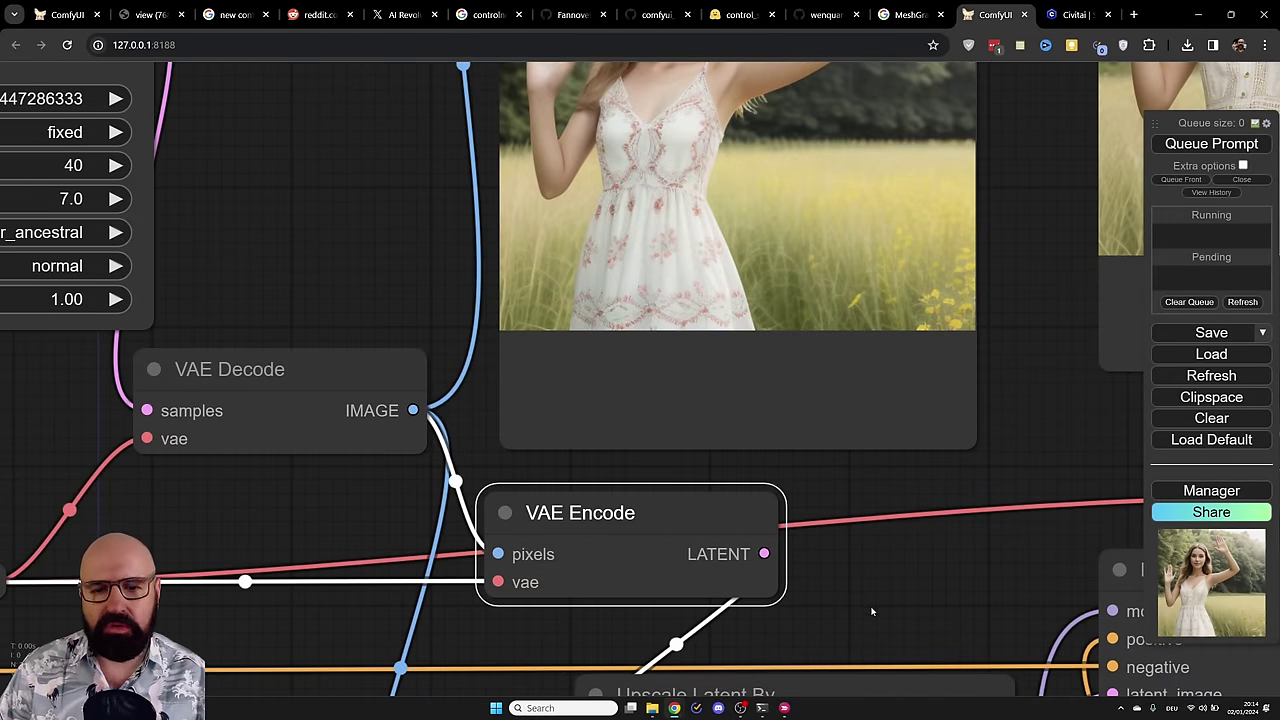
pyautogui.moveTo(871, 603); pyautogui.dragTo(851, 263)
pyautogui.scroll(-4, 600, 216)
pyautogui.moveTo(601, 215); pyautogui.dragTo(598, 221)
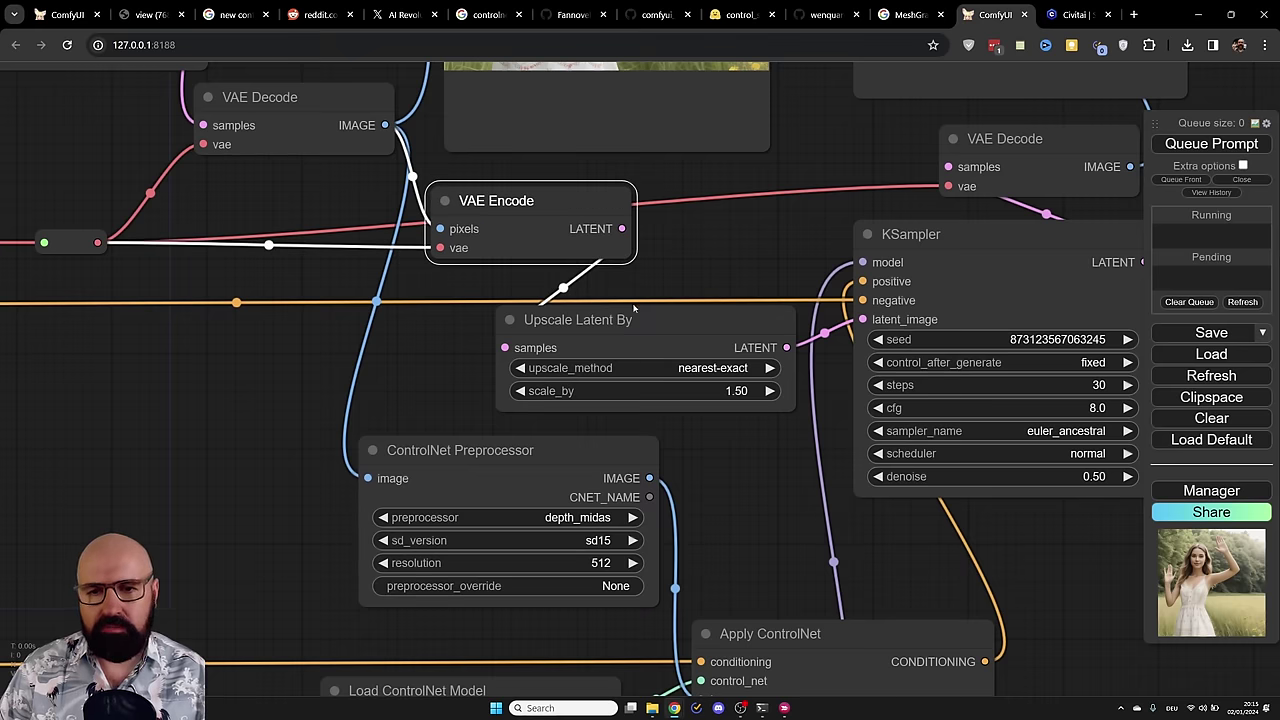
pyautogui.moveTo(637, 320); pyautogui.dragTo(651, 297)
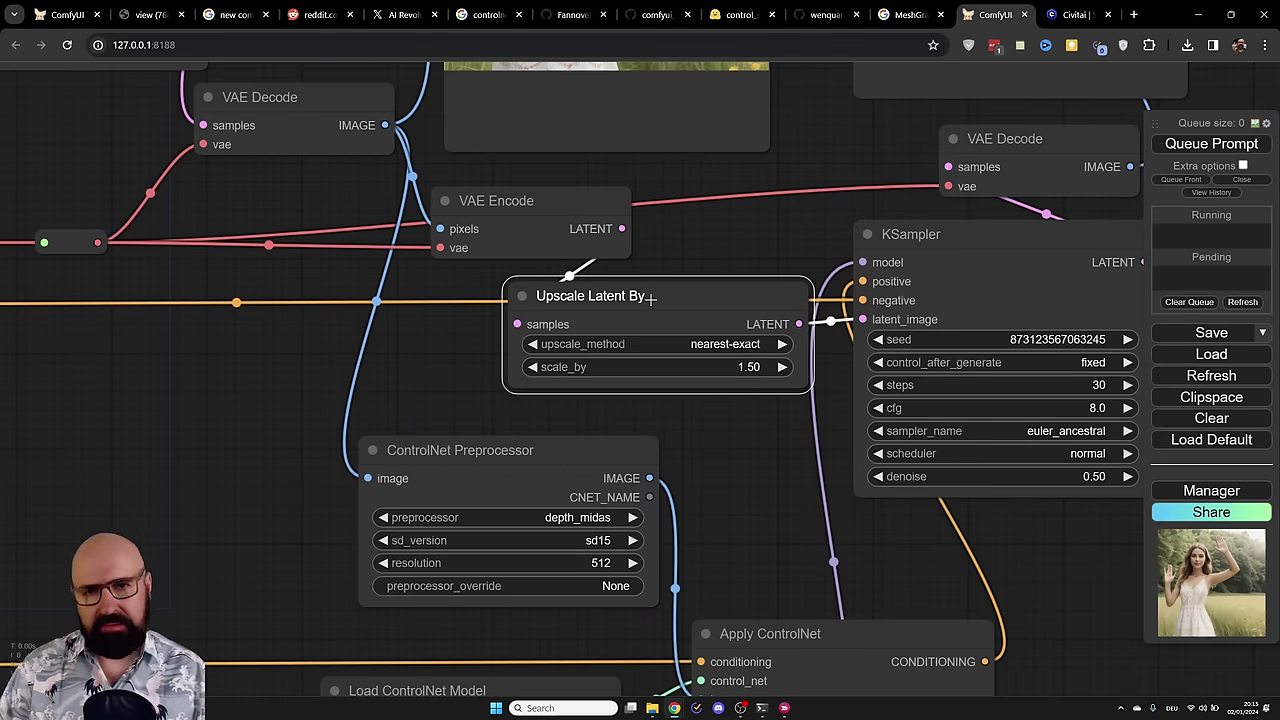
# Step: Line up the depth ControlNet Preprocessor, Apply ControlNet and Load ControlNet Model nodes
pyautogui.moveTo(530, 455)
pyautogui.mouseDown()
pyautogui.moveTo(537, 431)
pyautogui.moveTo(531, 446)
pyautogui.moveTo(549, 439)
pyautogui.mouseUp()
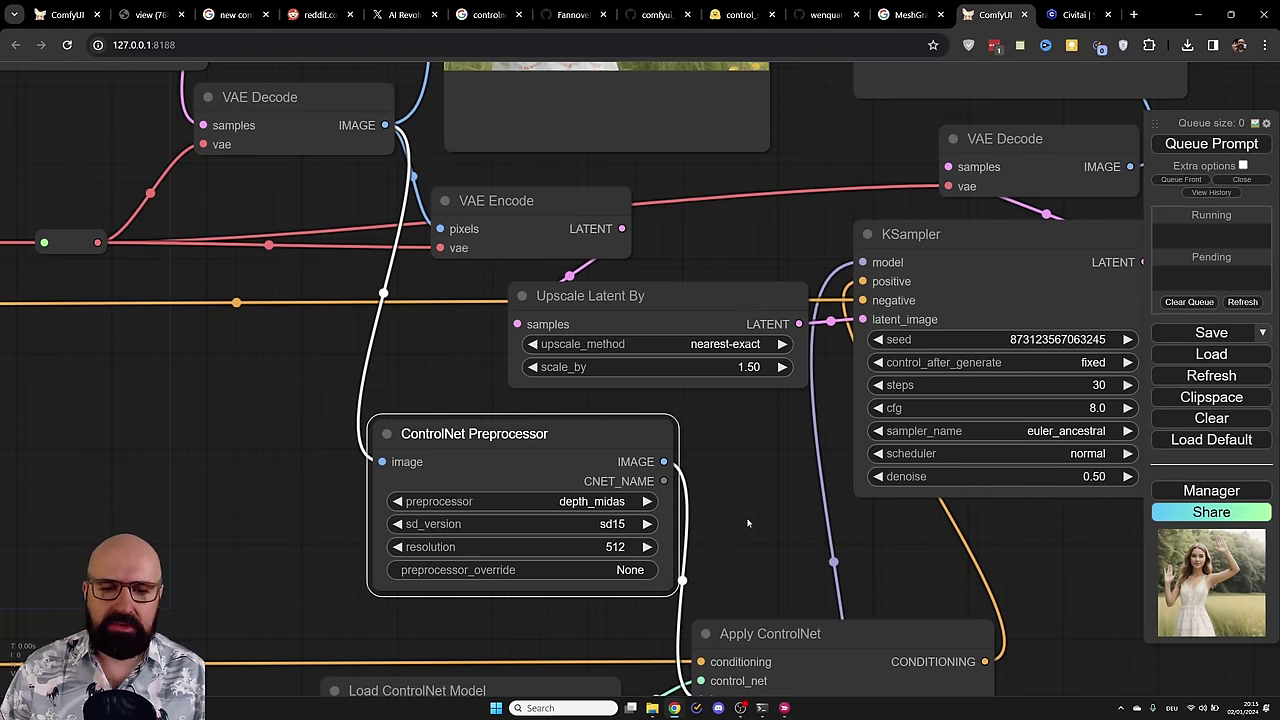
pyautogui.moveTo(748, 522); pyautogui.dragTo(737, 443)
pyautogui.moveTo(778, 500); pyautogui.dragTo(780, 477)
pyautogui.moveTo(511, 551); pyautogui.dragTo(521, 540)
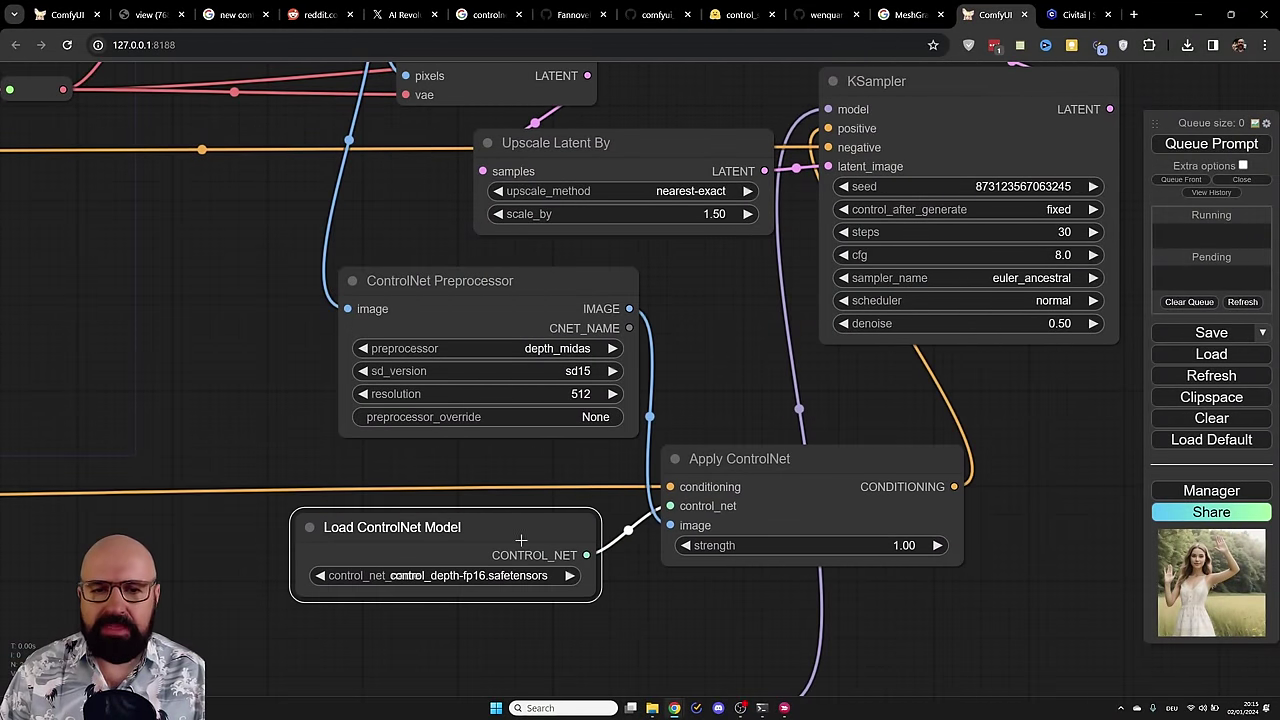
# Step: Fine-tune the upscale KSampler, Upscale Latent By and Load ControlNet Model positions, then show both previews
pyautogui.moveTo(716, 368); pyautogui.dragTo(563, 507)
pyautogui.moveTo(749, 251)
pyautogui.mouseDown()
pyautogui.moveTo(781, 251)
pyautogui.moveTo(766, 263)
pyautogui.mouseUp()
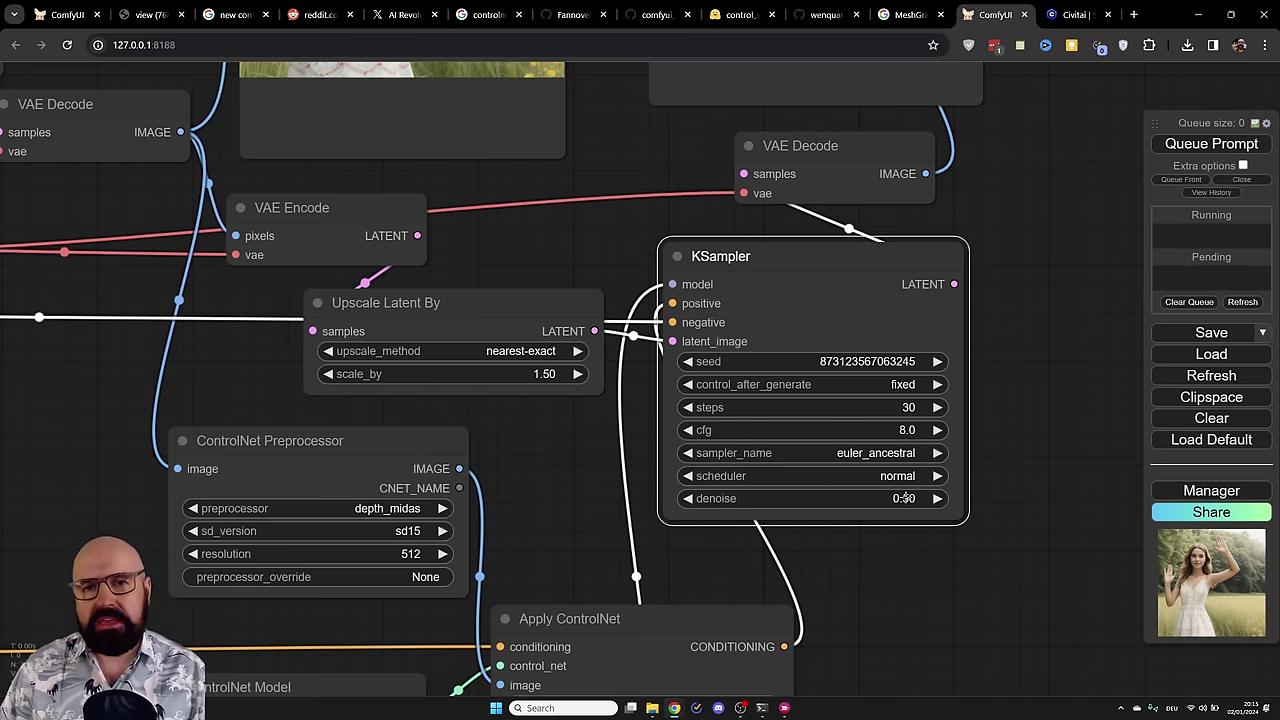
pyautogui.moveTo(486, 297)
pyautogui.mouseDown()
pyautogui.moveTo(500, 289)
pyautogui.moveTo(501, 308)
pyautogui.mouseUp()
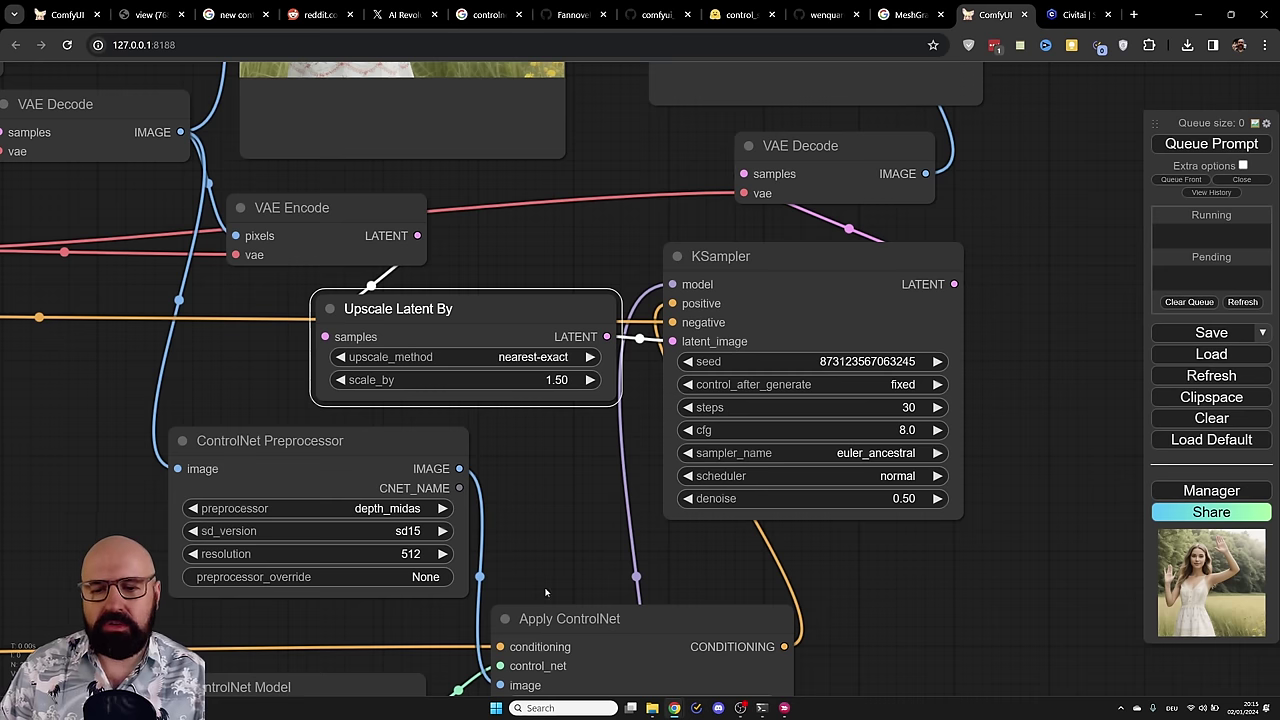
pyautogui.moveTo(396, 679); pyautogui.dragTo(400, 609)
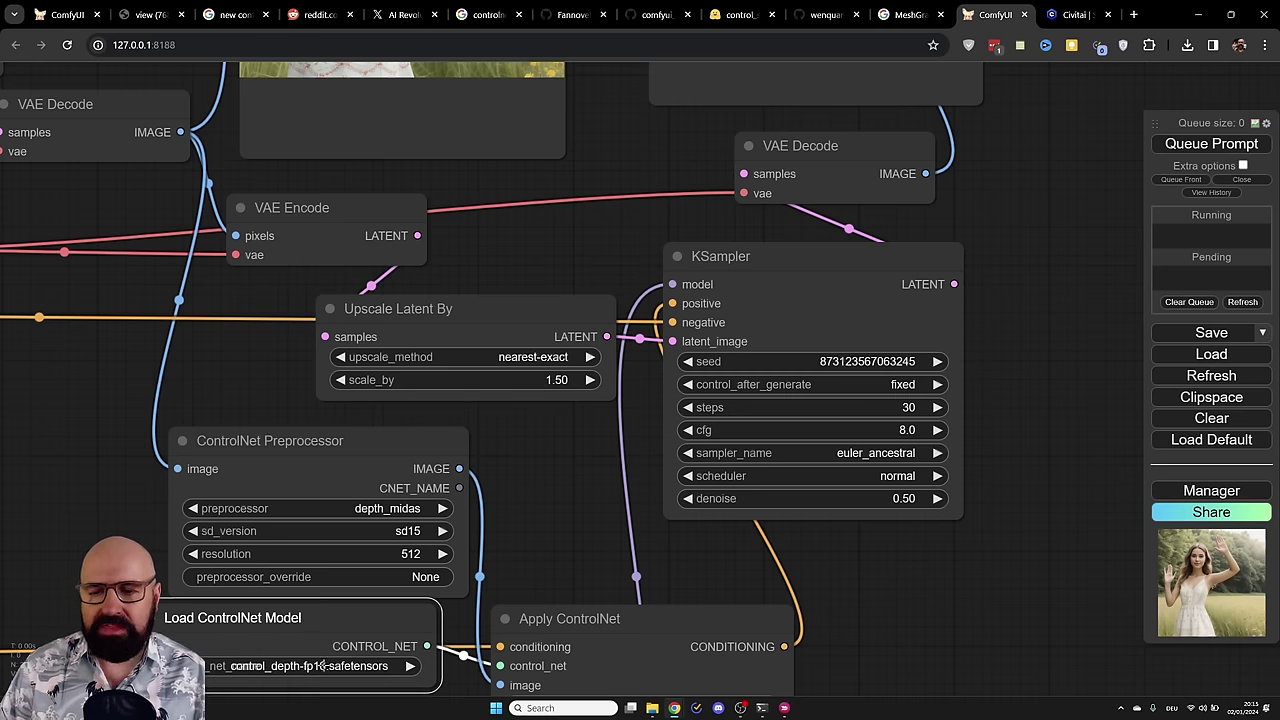
pyautogui.moveTo(801, 258); pyautogui.dragTo(800, 265)
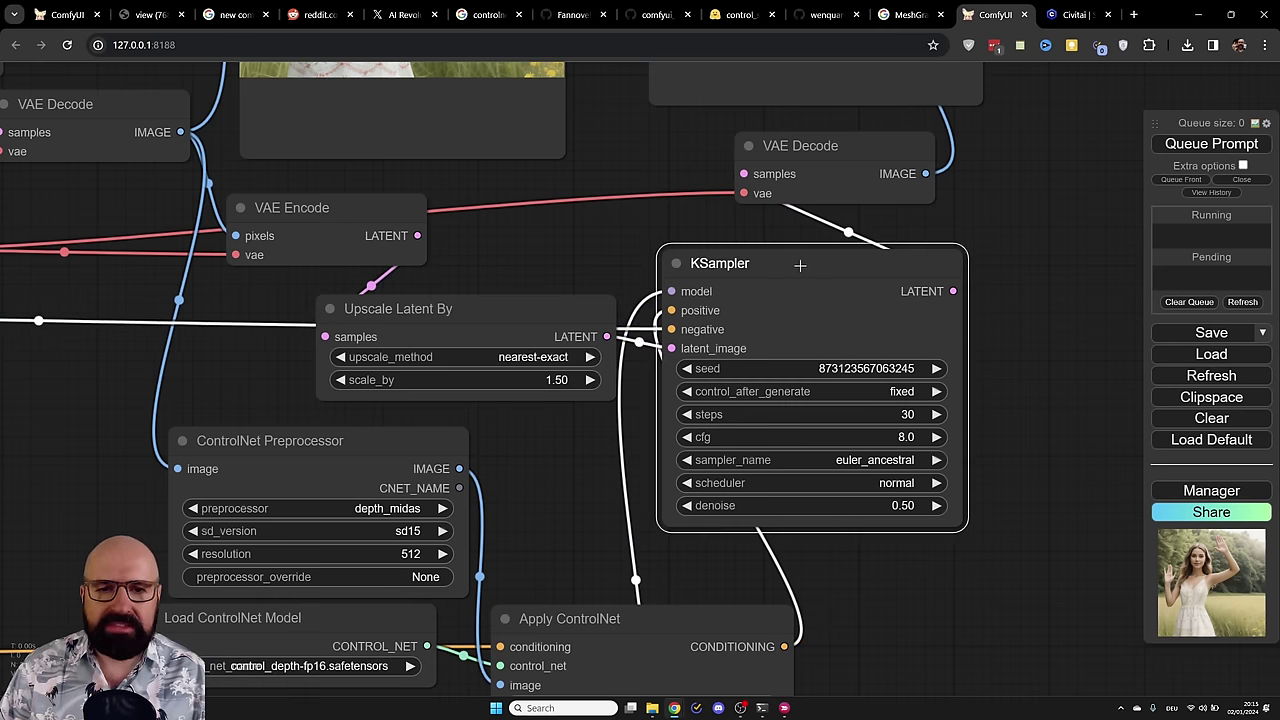
pyautogui.moveTo(1057, 89); pyautogui.dragTo(1017, 591)
pyautogui.scroll(6, 732, 262)
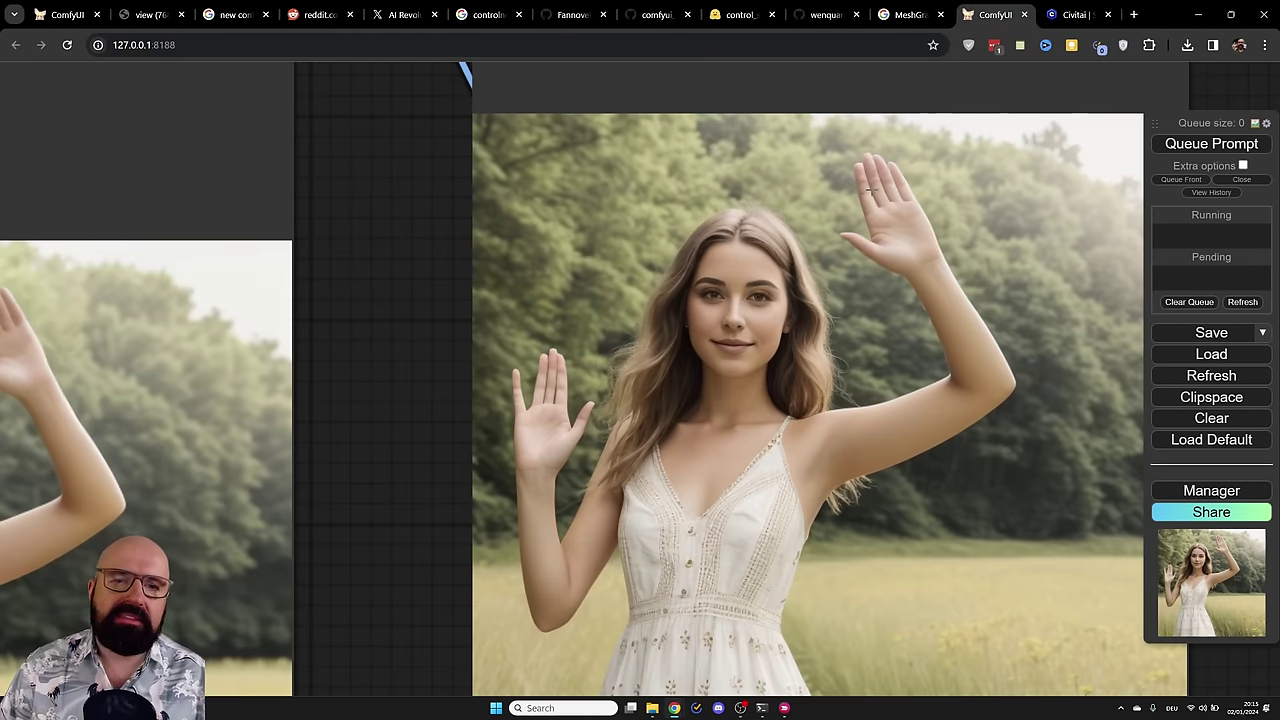
pyautogui.scroll(5, 877, 190)
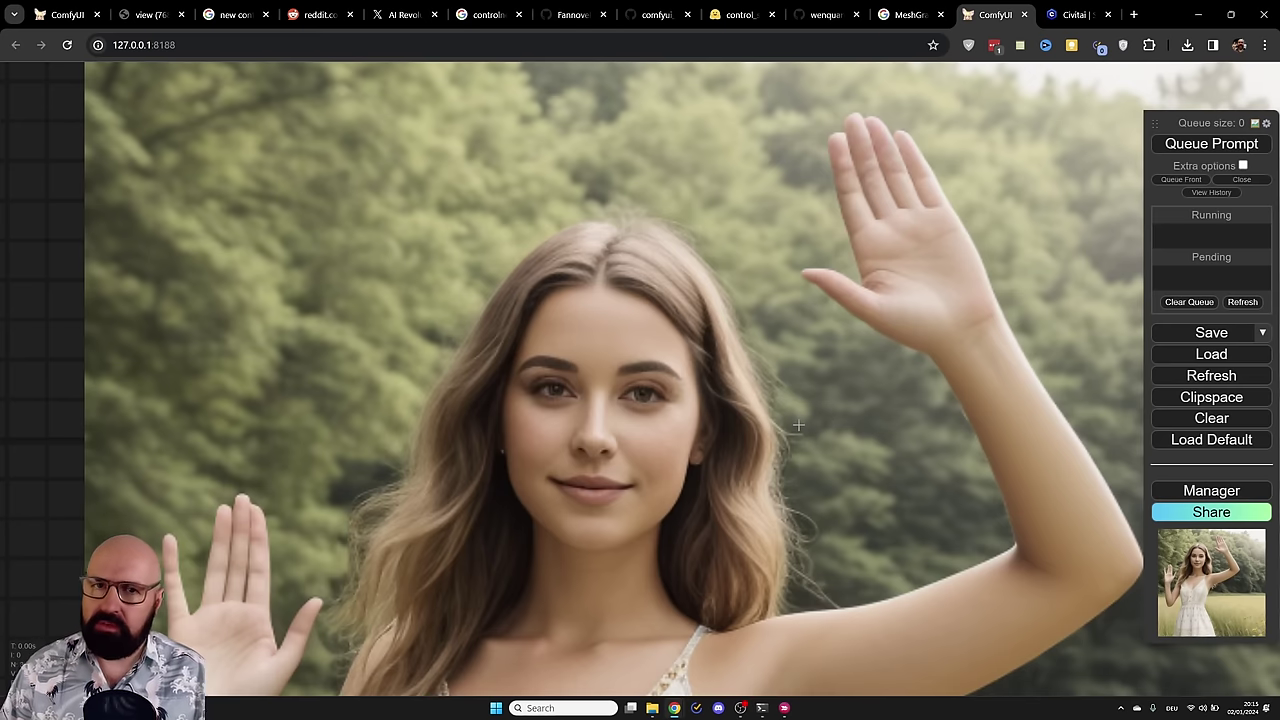
pyautogui.scroll(-5, 798, 426)
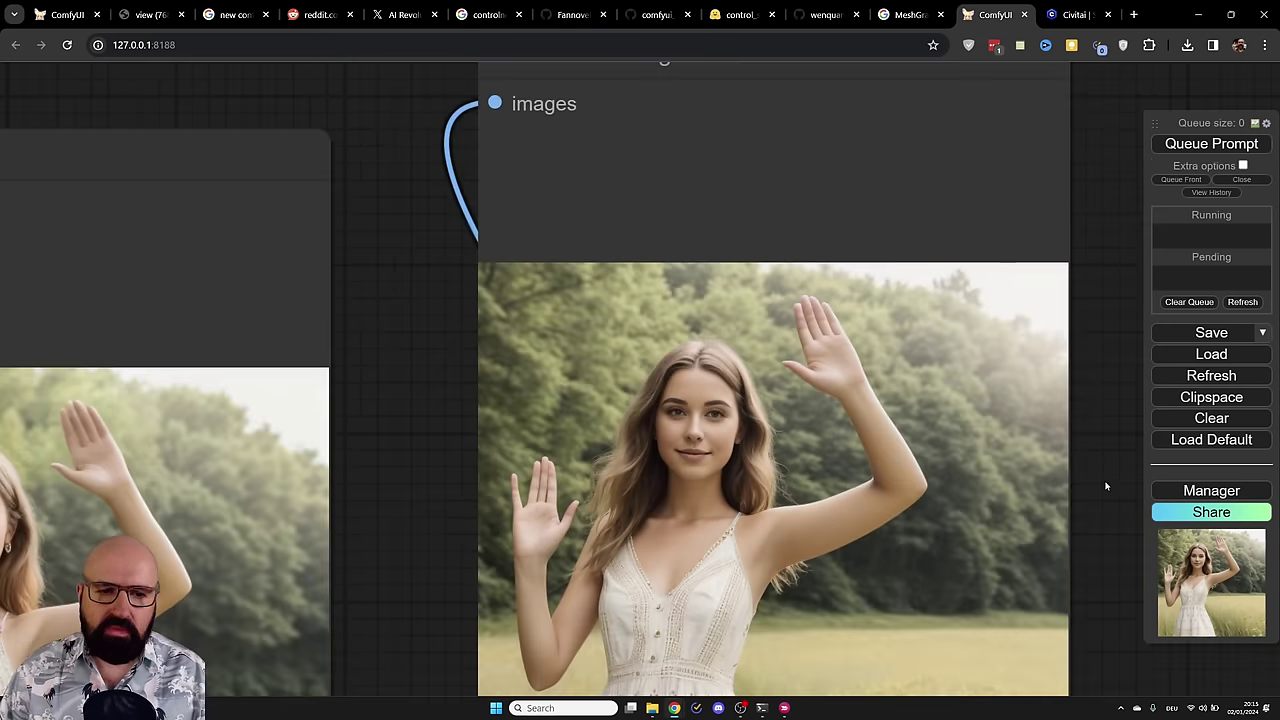
pyautogui.scroll(-3, 1106, 486)
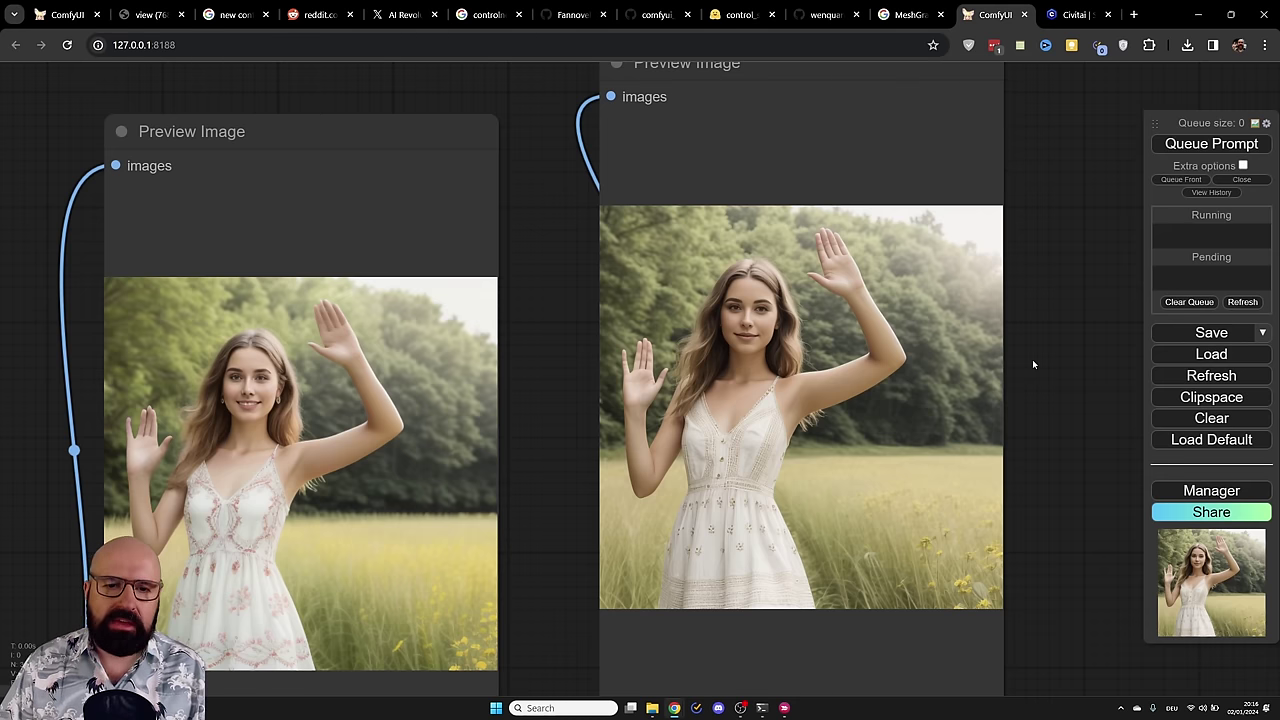
# Step: Zoom out so the graph from checkpoint through hand refinement to upscaled preview is visible
pyautogui.scroll(-6, 1033, 364)
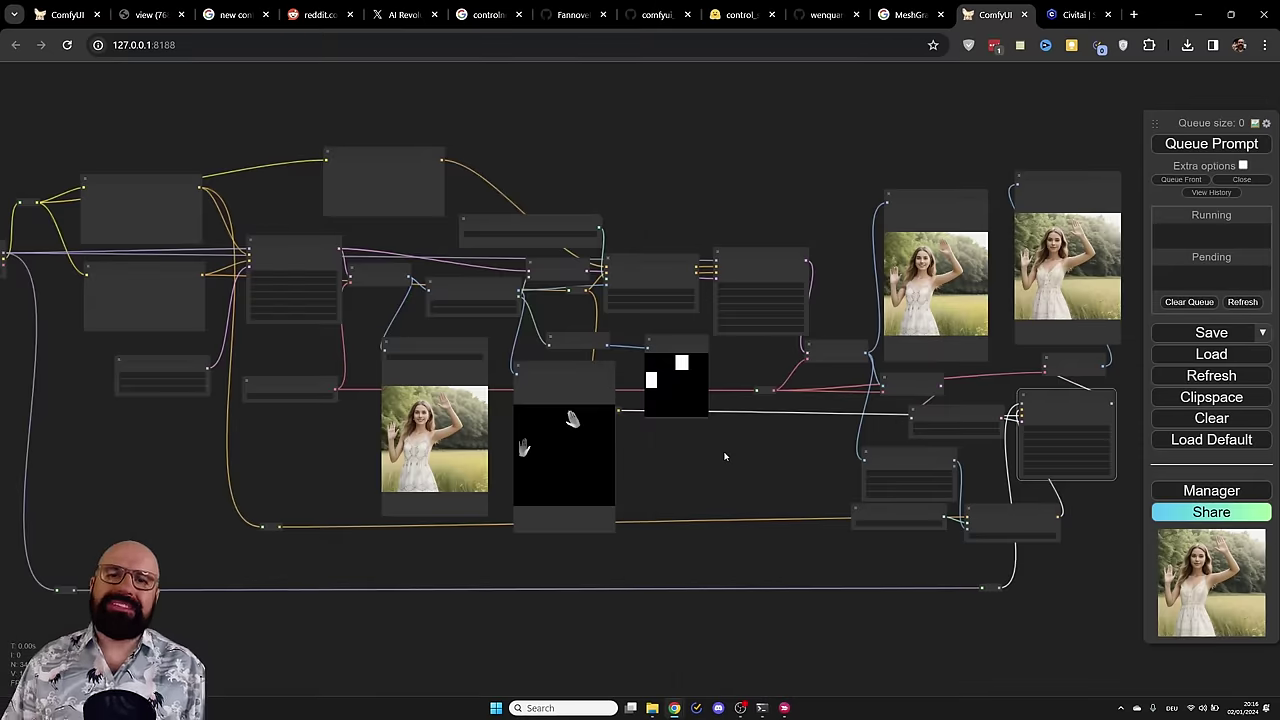